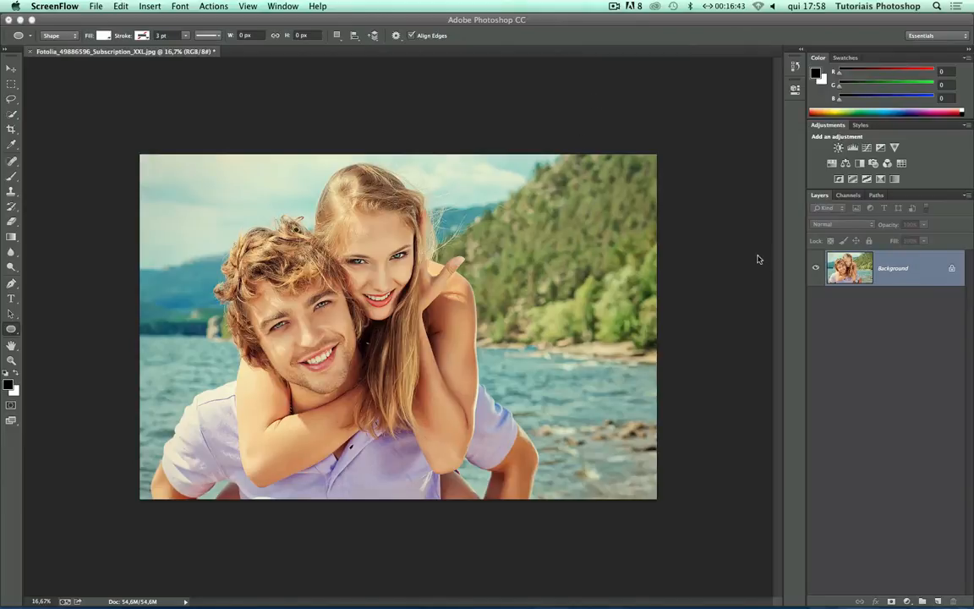
Step: Duplicate the Background layer and convert the duplicate to a Smart Object
click(890, 269)
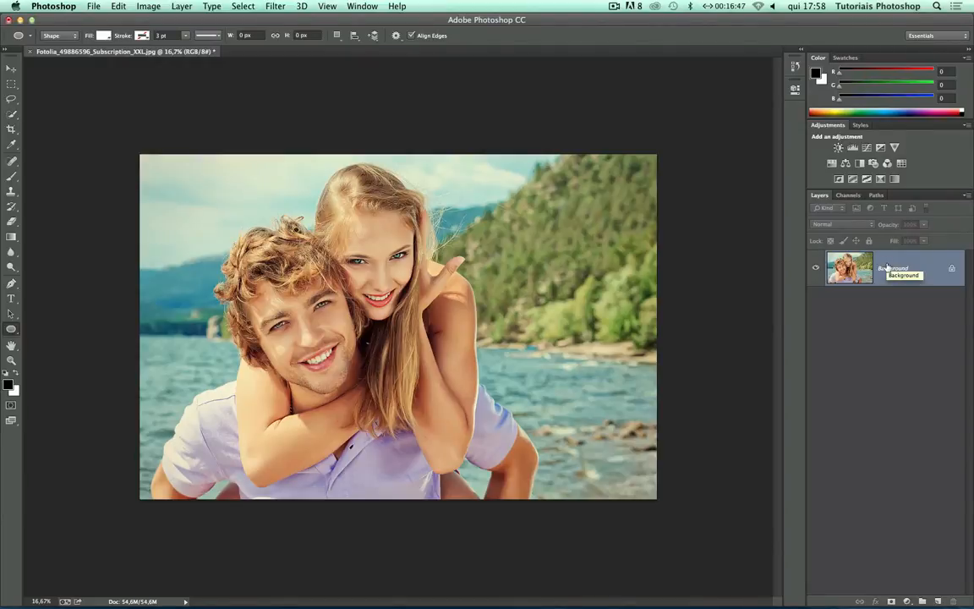
key(super)
key(super+j)
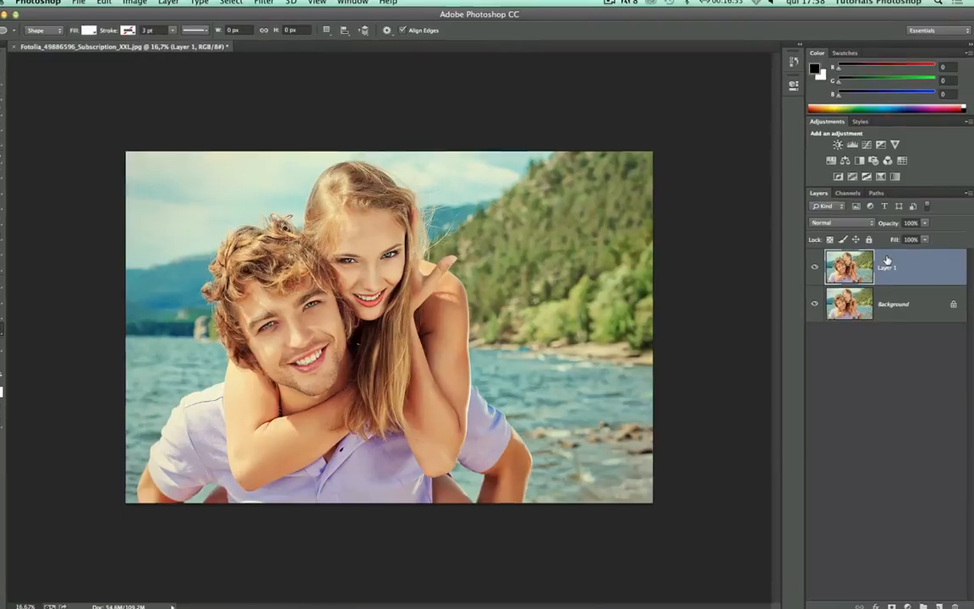
right_click(885, 262)
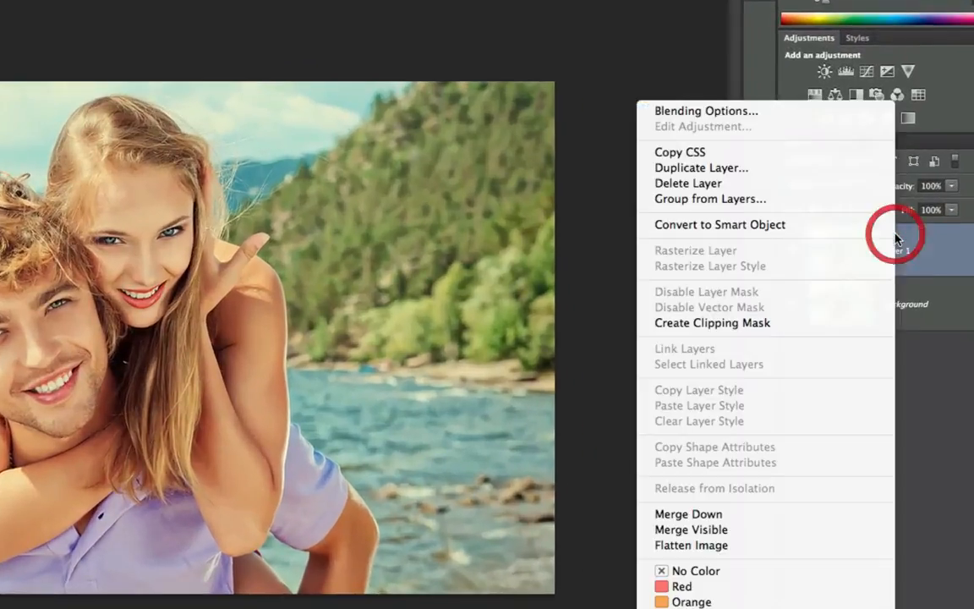
click(734, 232)
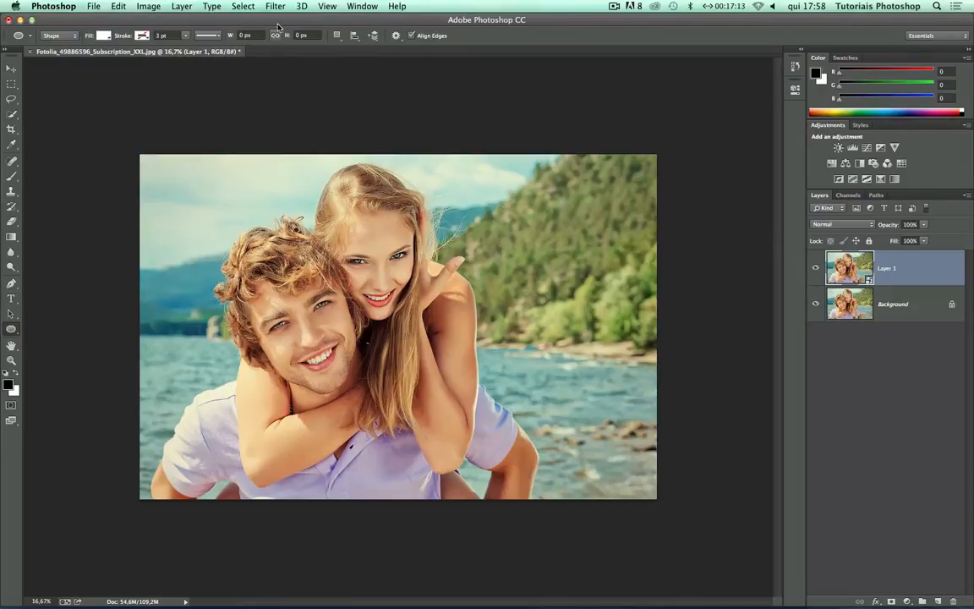
Step: Apply a Mosaic filter with a cell size of 64 square to the smart object layer
click(274, 6)
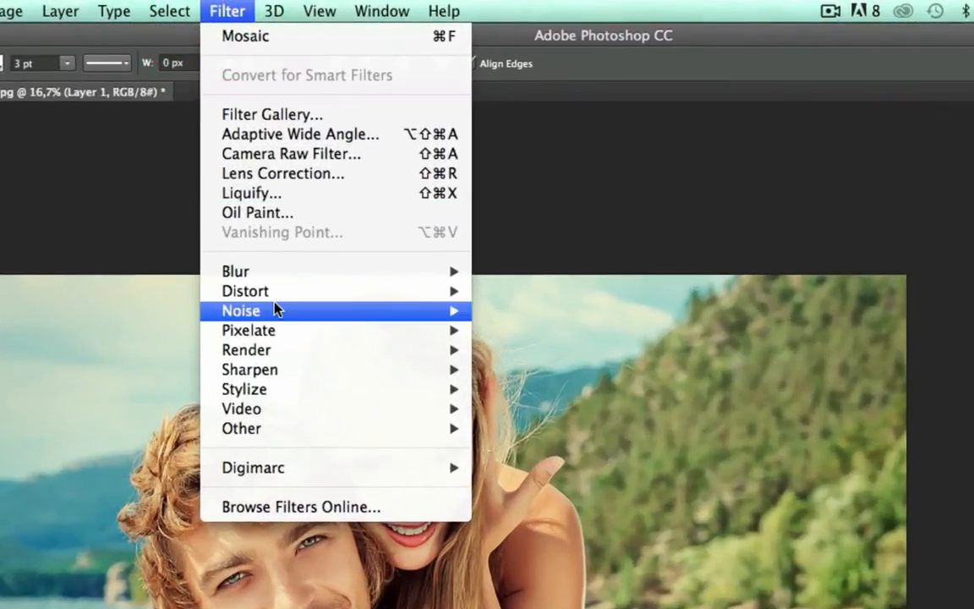
mouse_move(293, 368)
mouse_move(294, 335)
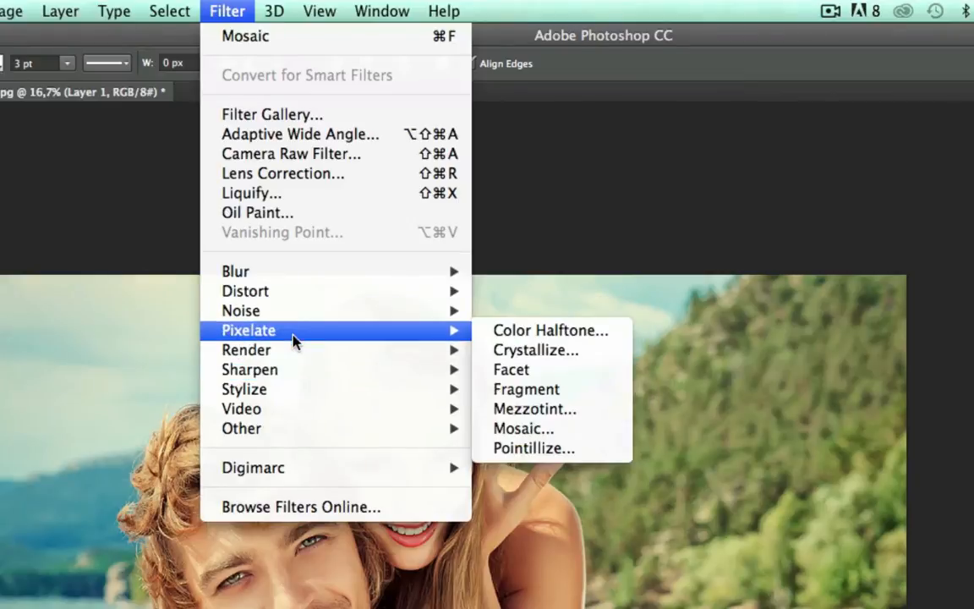
click(523, 428)
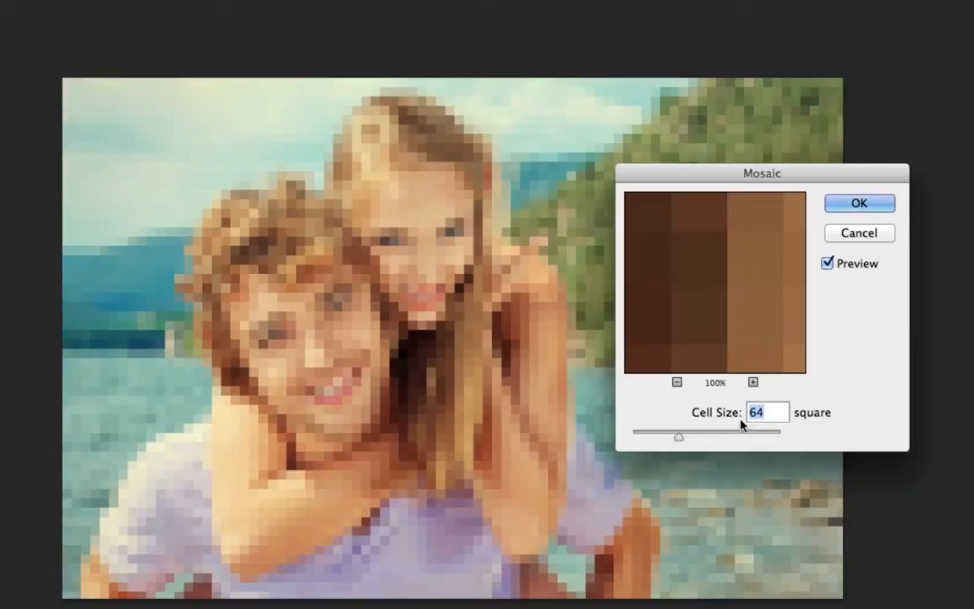
click(852, 205)
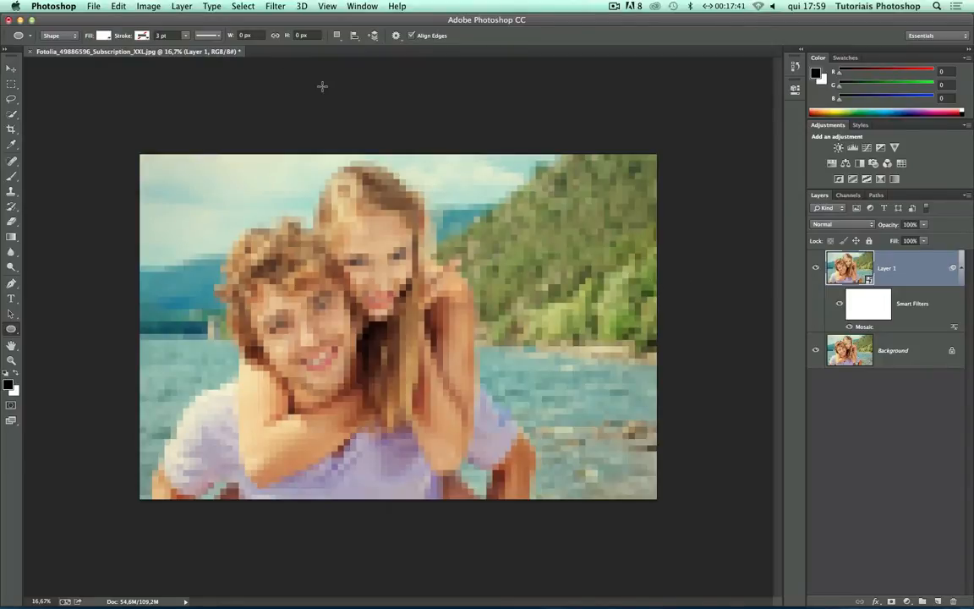
Step: Check the photo's pixel dimensions and resolution without changing the image size
click(149, 6)
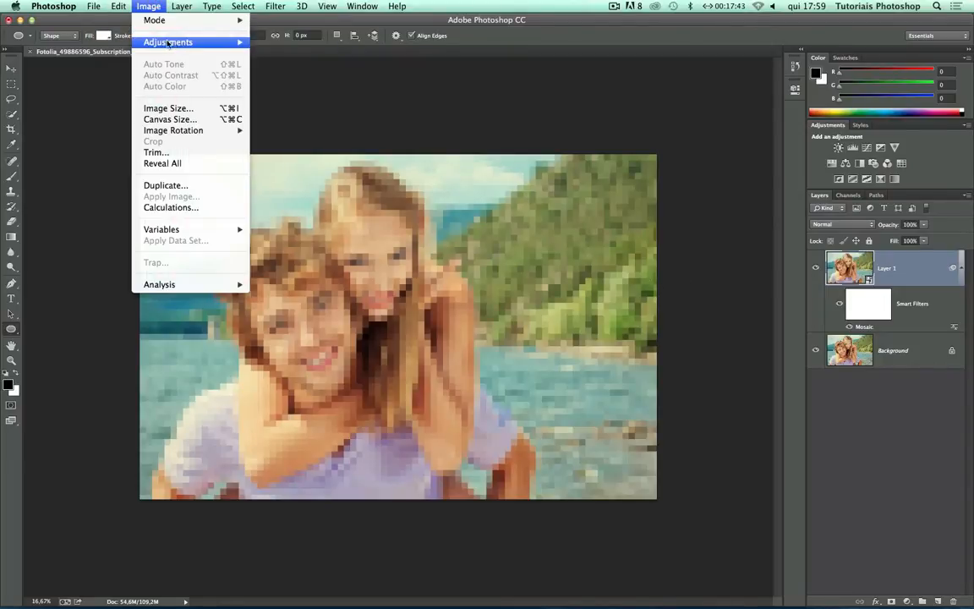
click(167, 108)
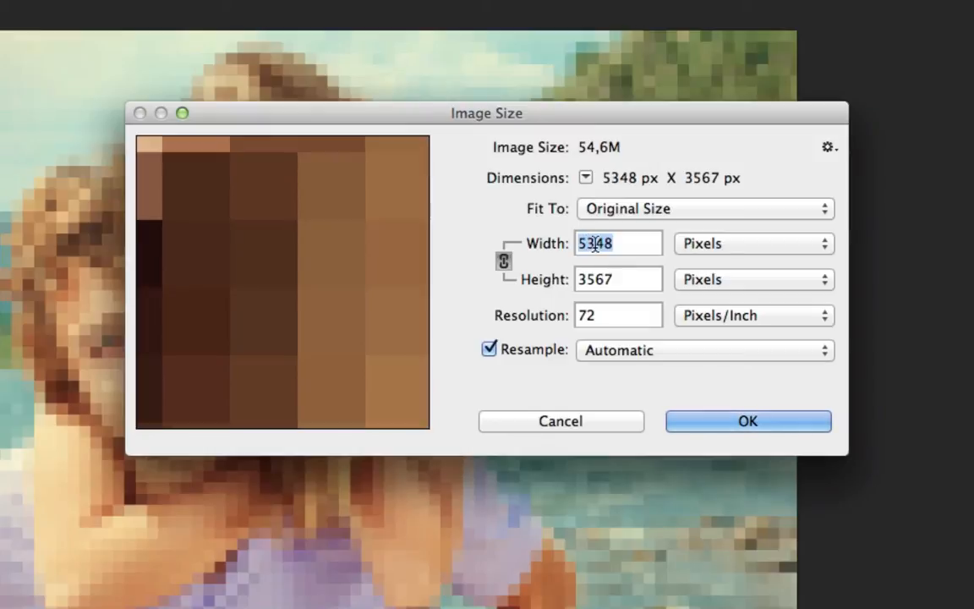
click(575, 422)
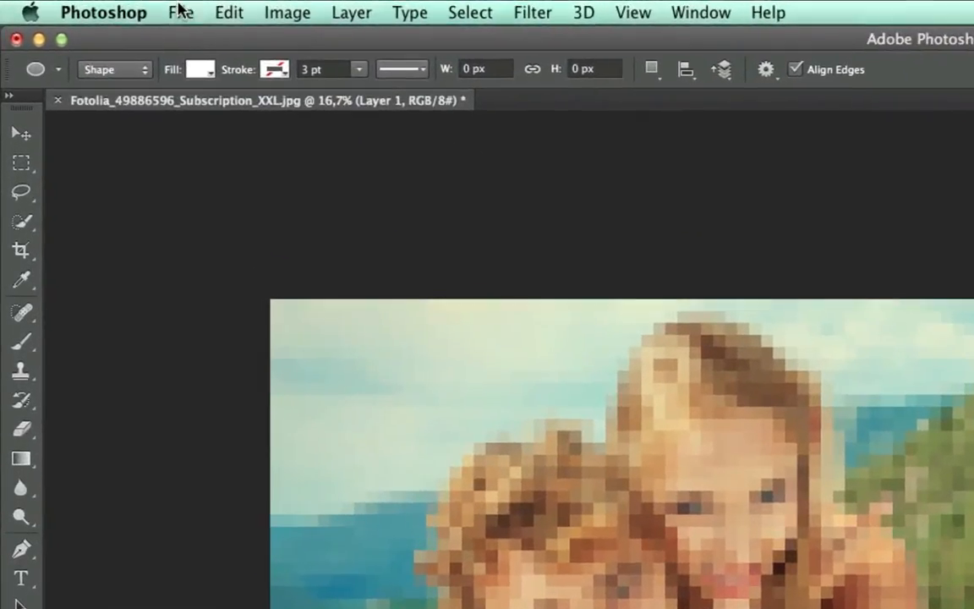
Step: Create a new 64 x 64 pixel document named "Peça de Lego" at 72 pixels/inch, RGB Color, with a white background
click(93, 6)
click(185, 39)
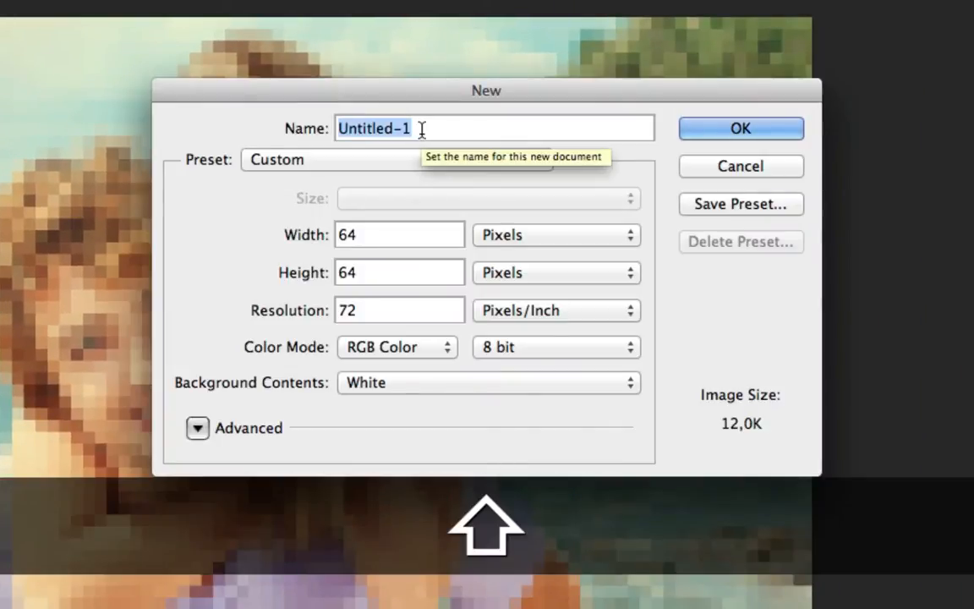
text(PEç)
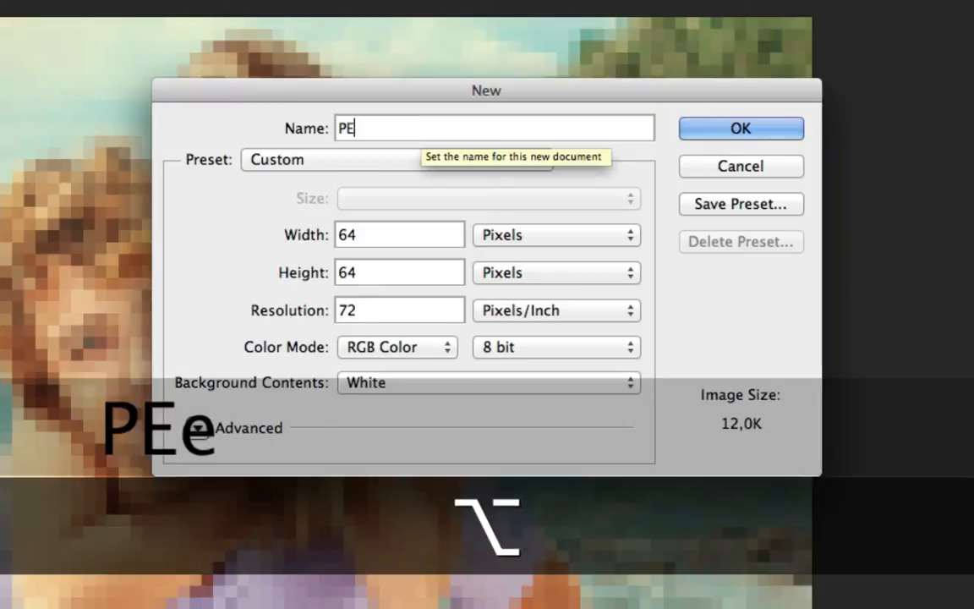
key(BackSpace)
key(BackSpace)
text(eç)
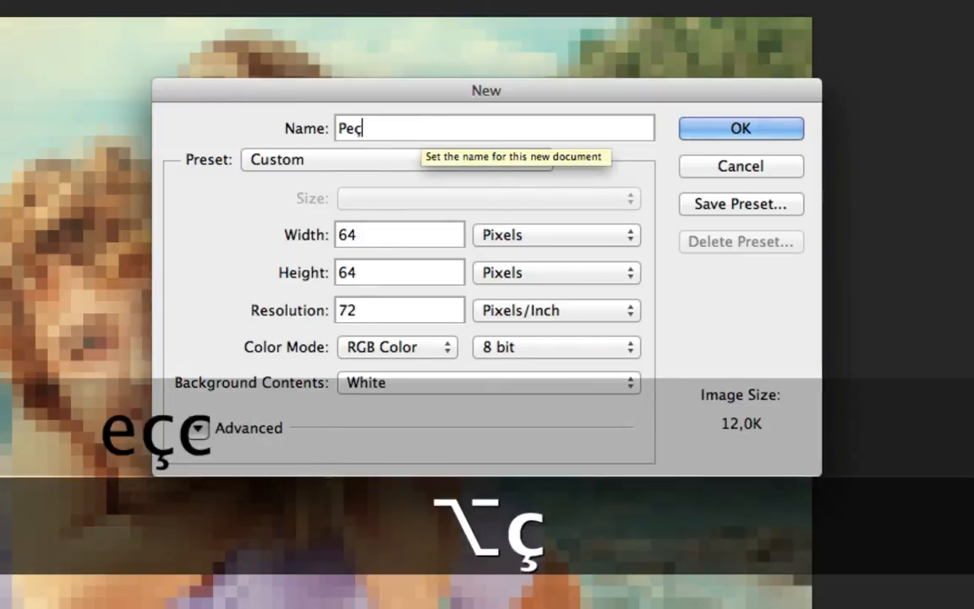
text(a de Lego)
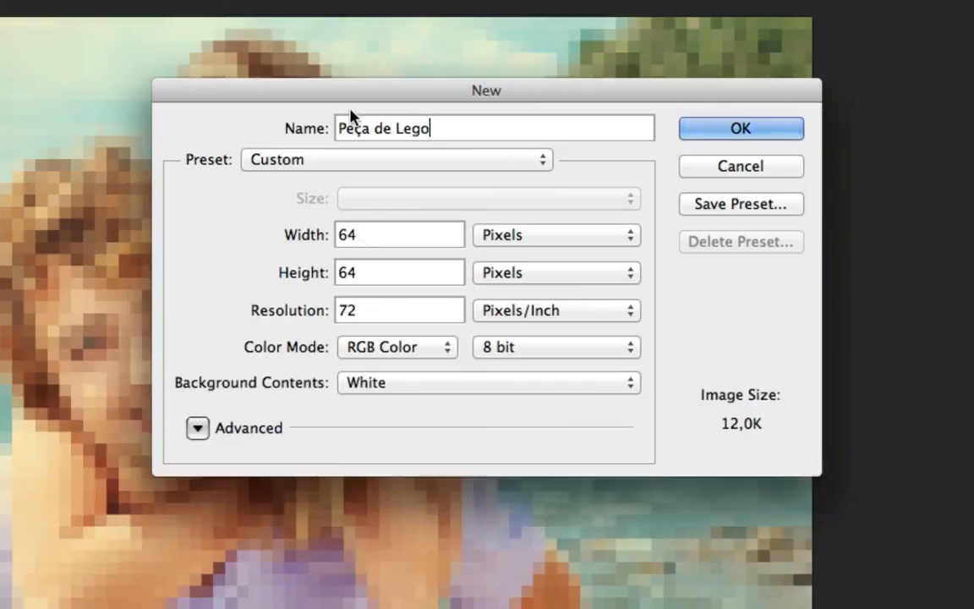
drag(350, 93, 390, 80)
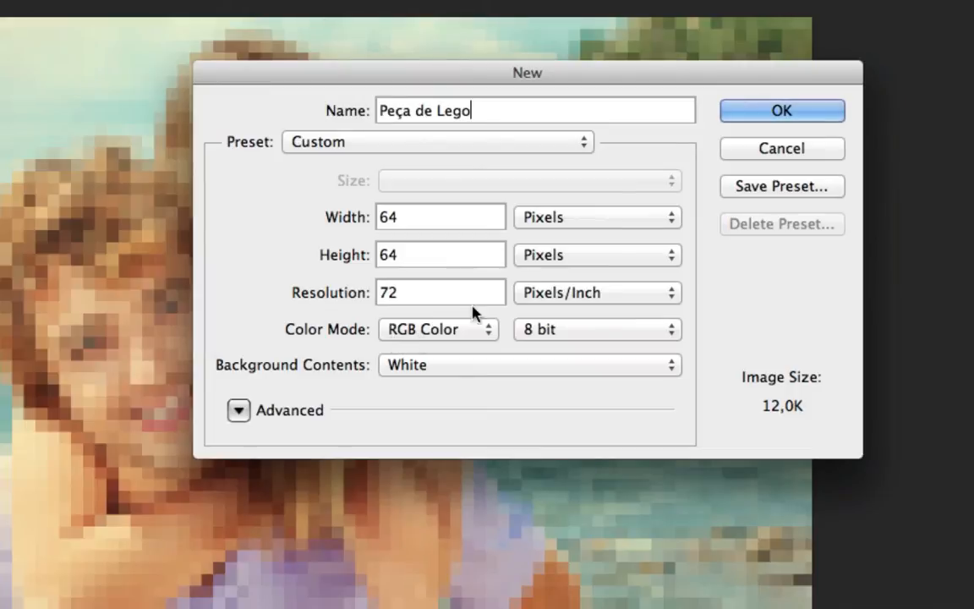
click(732, 116)
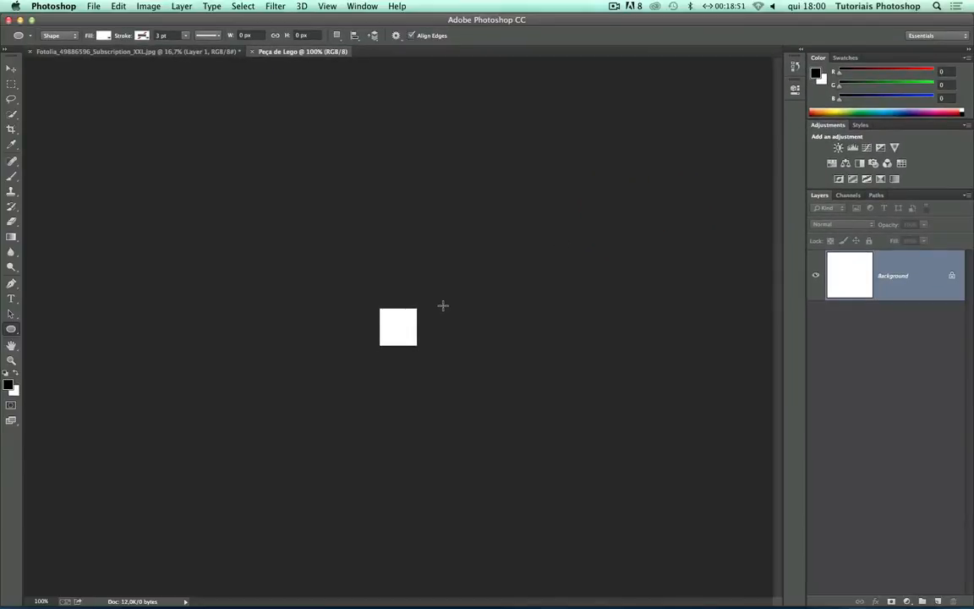
Step: Fill the new document's background with 50% Gray in Normal mode at 100% opacity
click(11, 362)
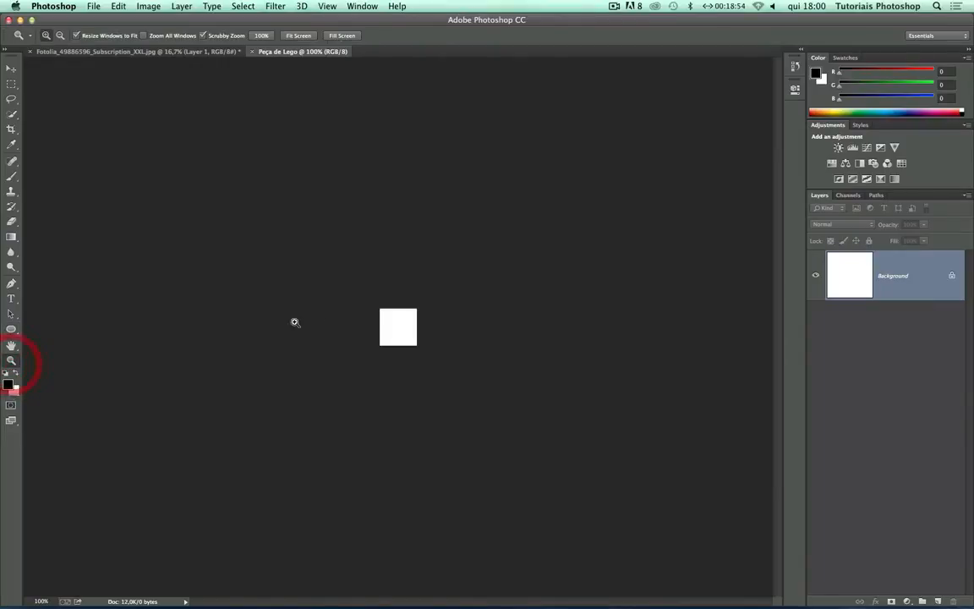
click(390, 324)
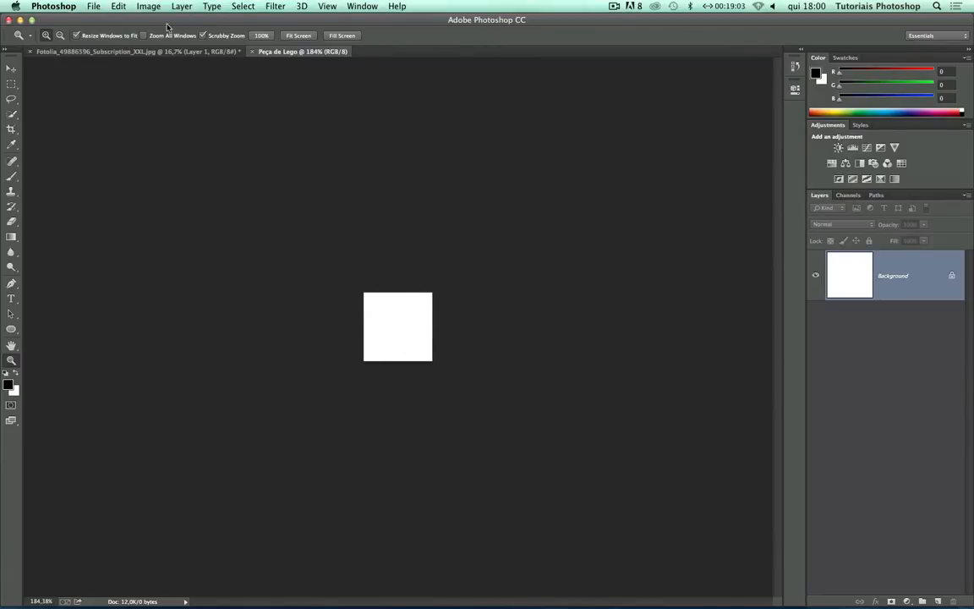
click(119, 6)
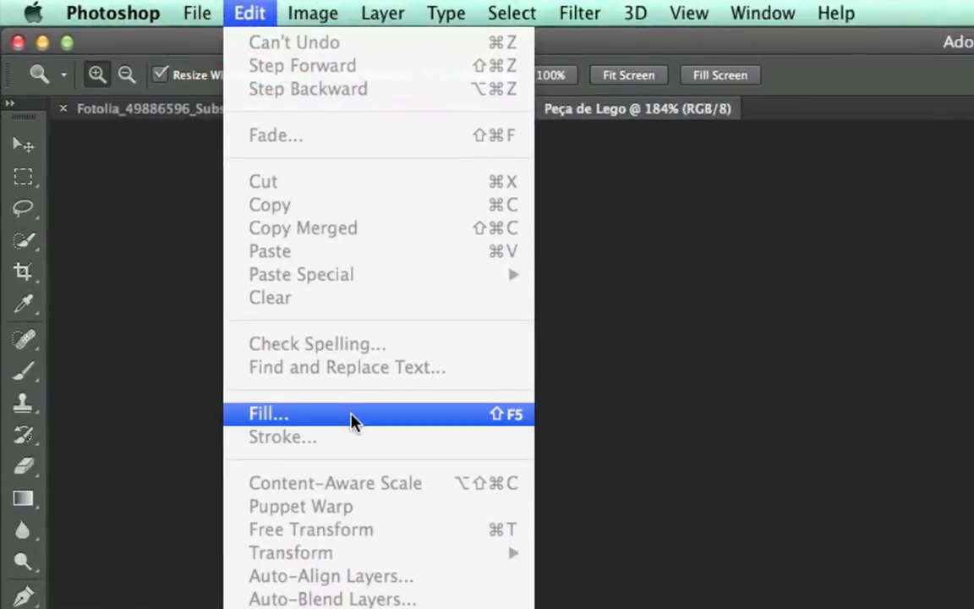
click(164, 185)
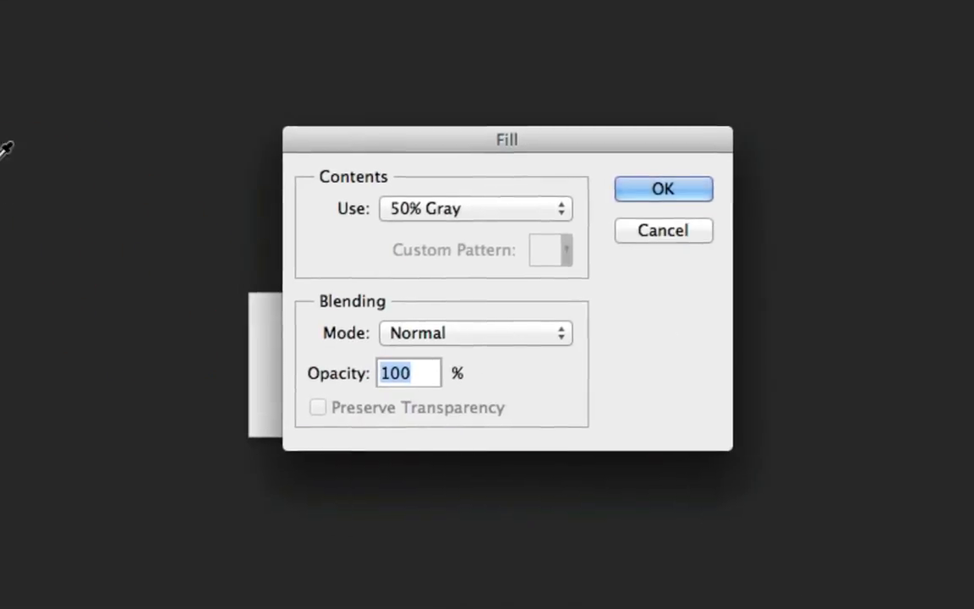
drag(420, 147, 564, 135)
click(578, 202)
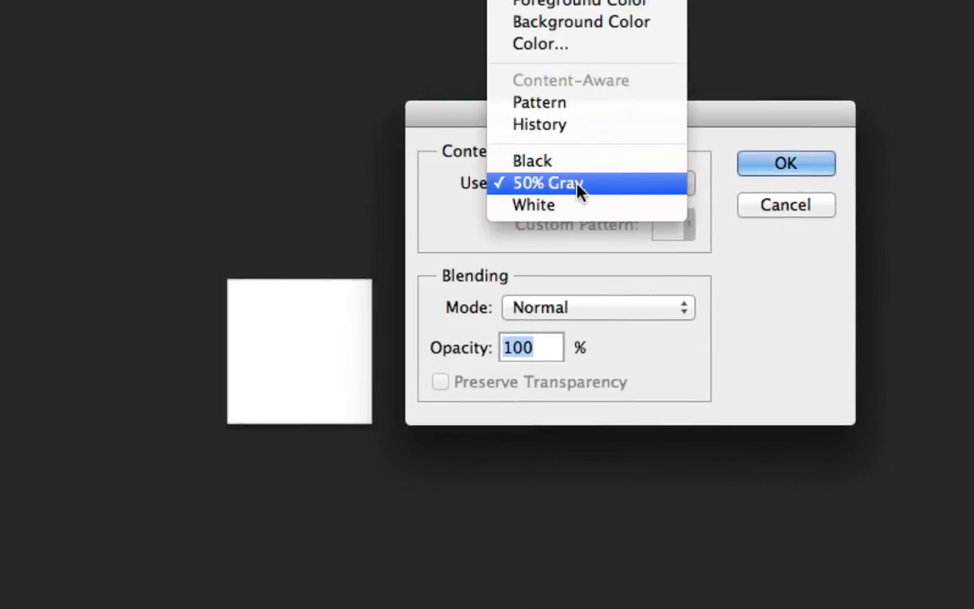
click(644, 193)
click(765, 170)
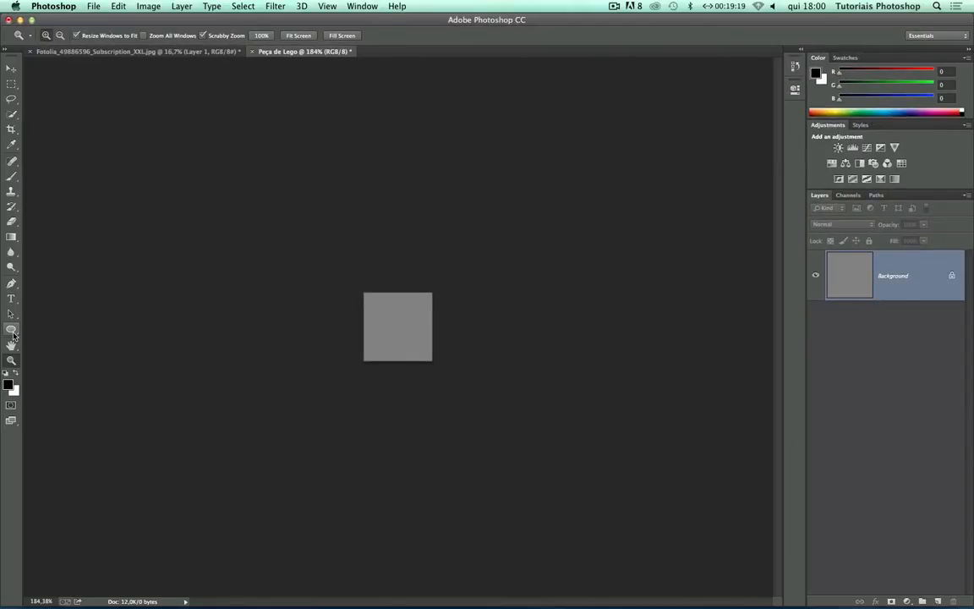
Step: Activate the Ellipse Tool and add a horizontal guide at 50% of the canvas
click(13, 333)
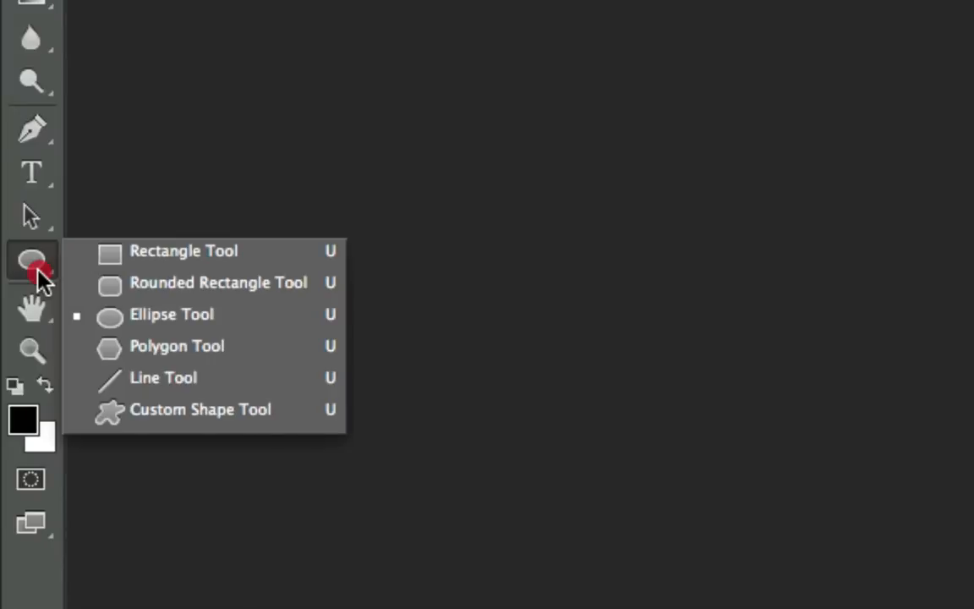
drag(37, 269, 191, 320)
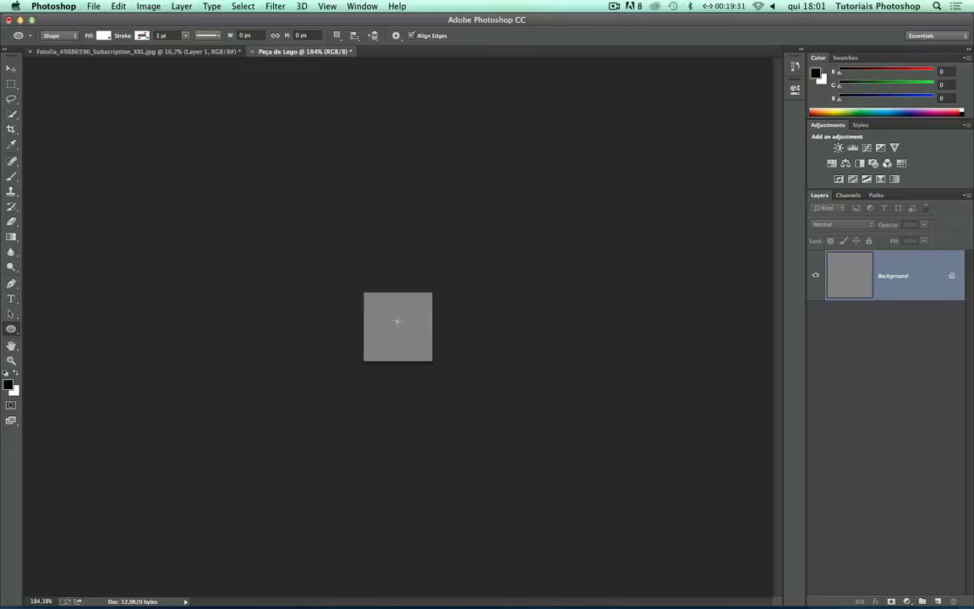
click(327, 5)
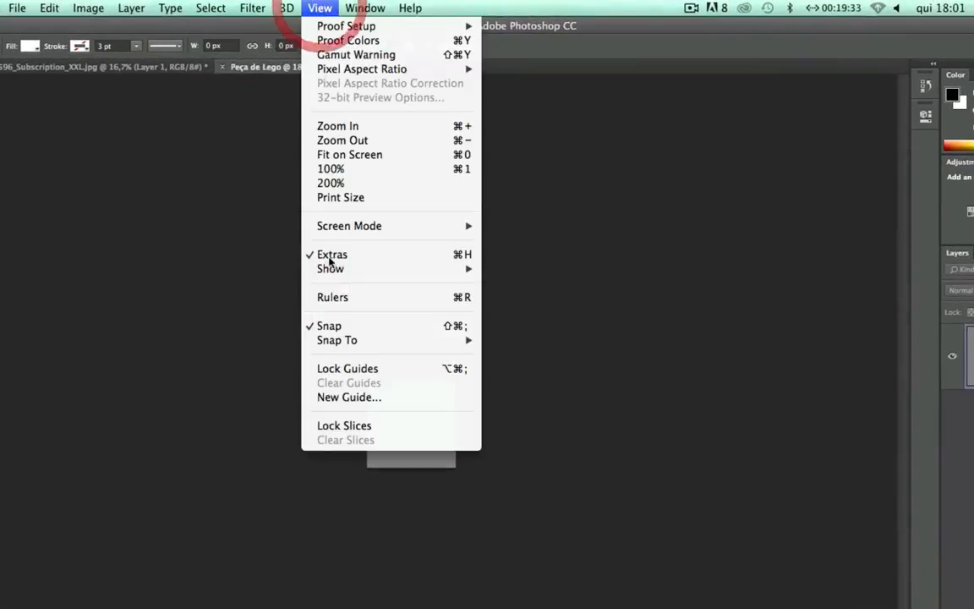
click(341, 397)
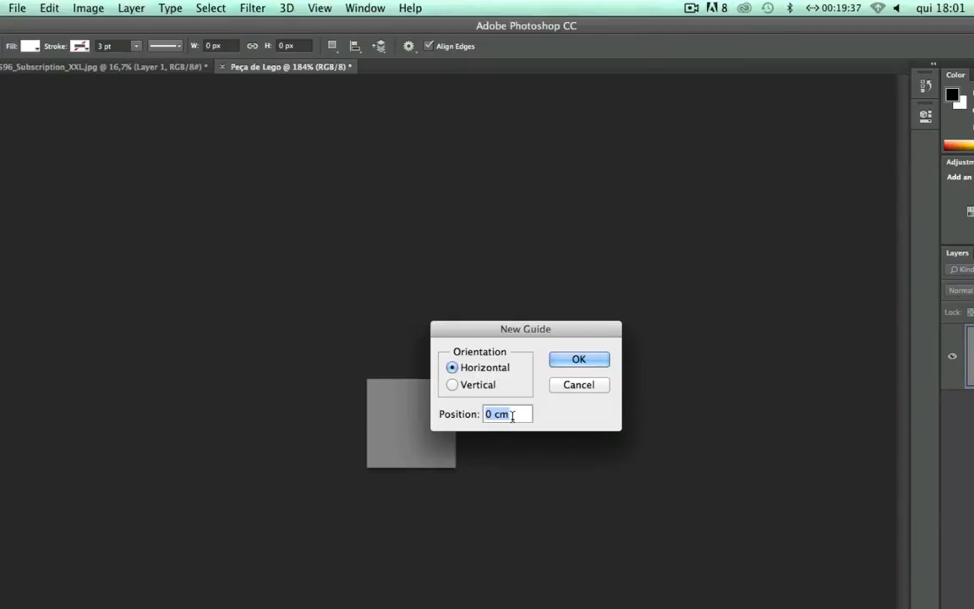
text(50%)
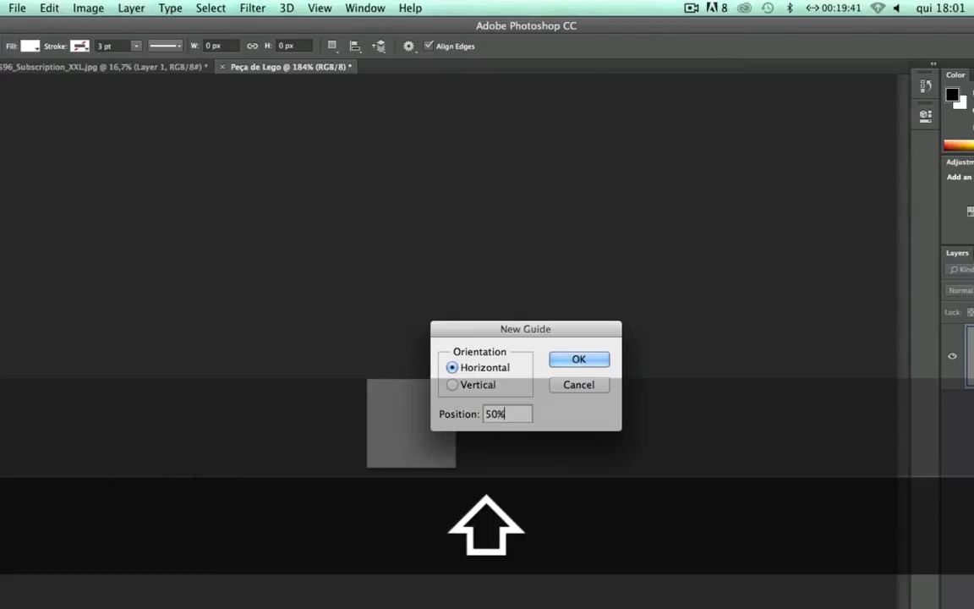
key(Return)
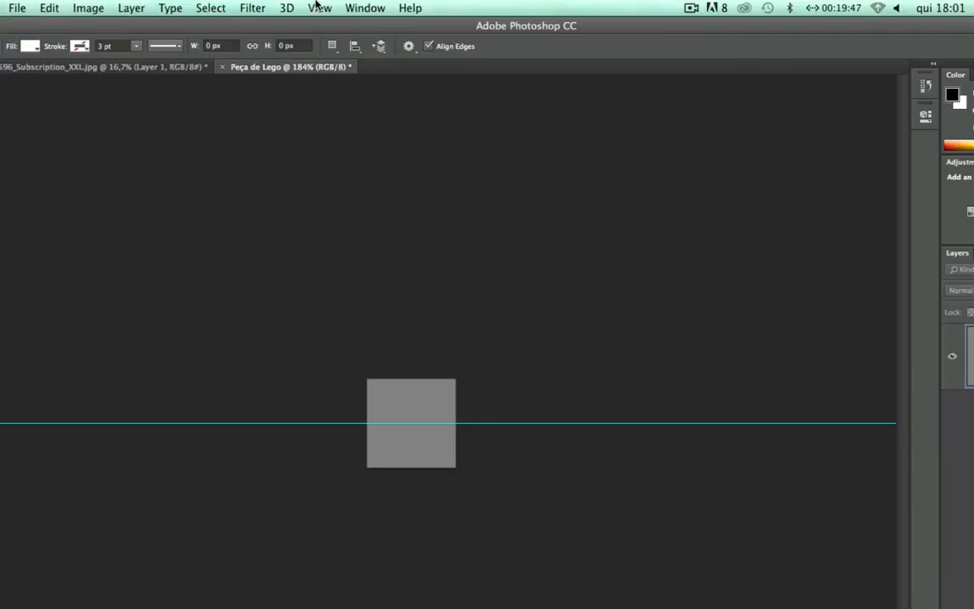
Step: Add a vertical guide at 50% of the canvas
click(319, 8)
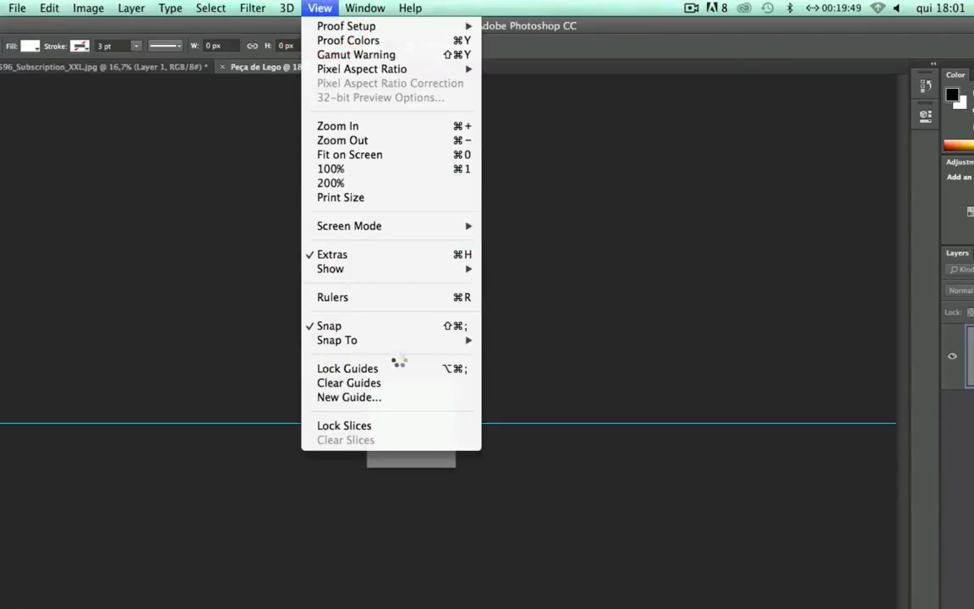
click(385, 397)
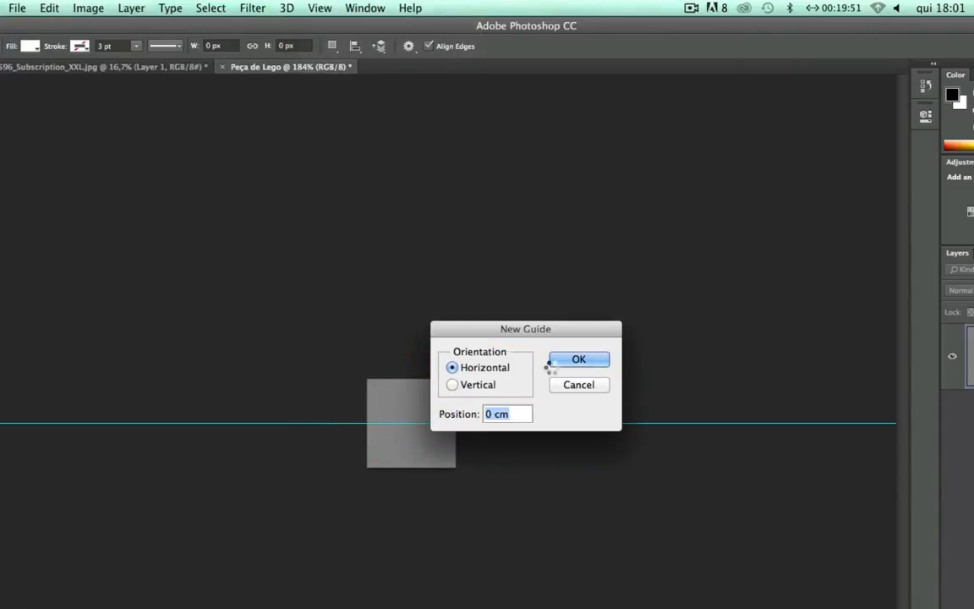
click(453, 385)
text(%)
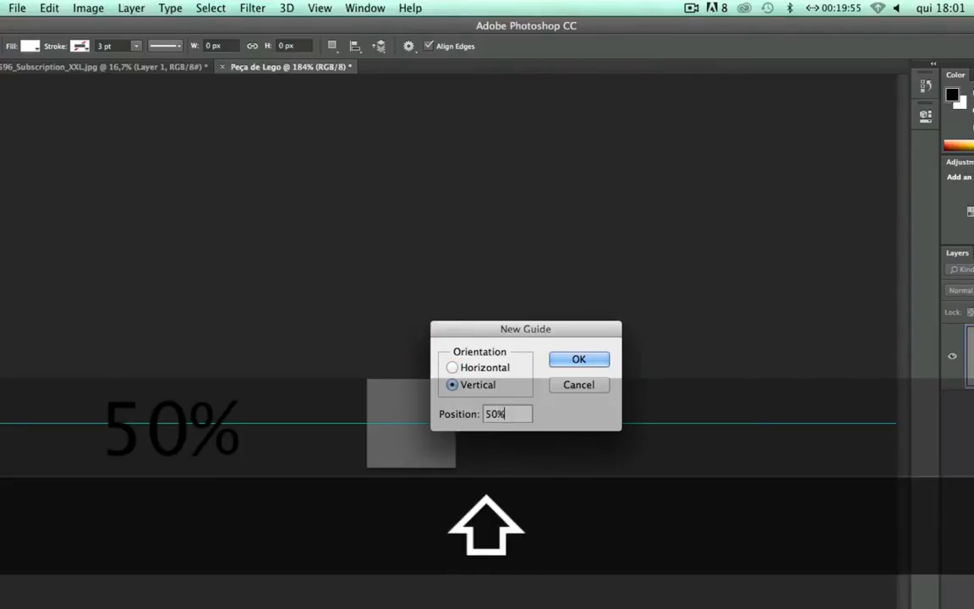
click(578, 358)
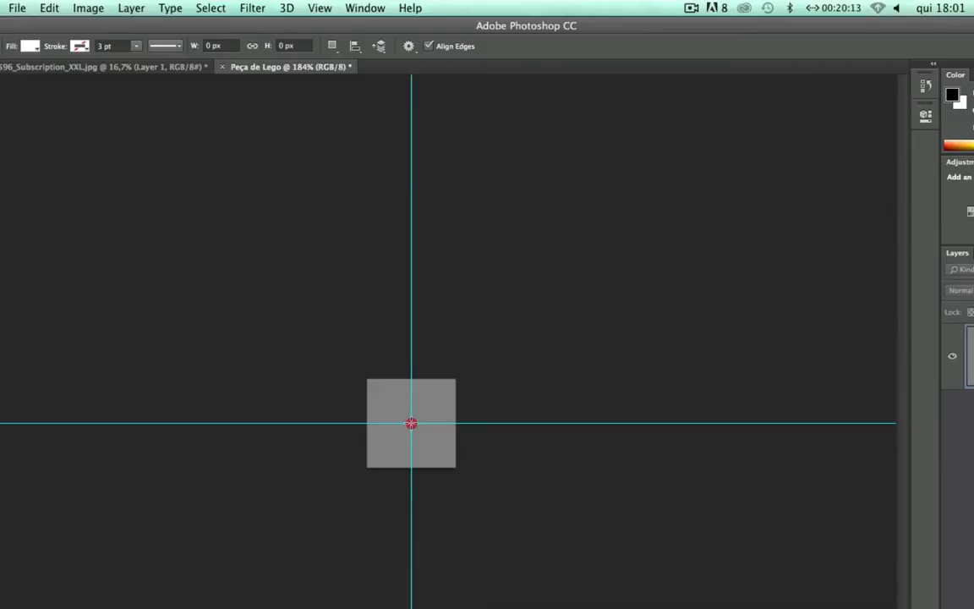
Step: Draw a white ellipse of about 72 x 50 px outward from the intersection of the two guides
key(alt)
key(shift)
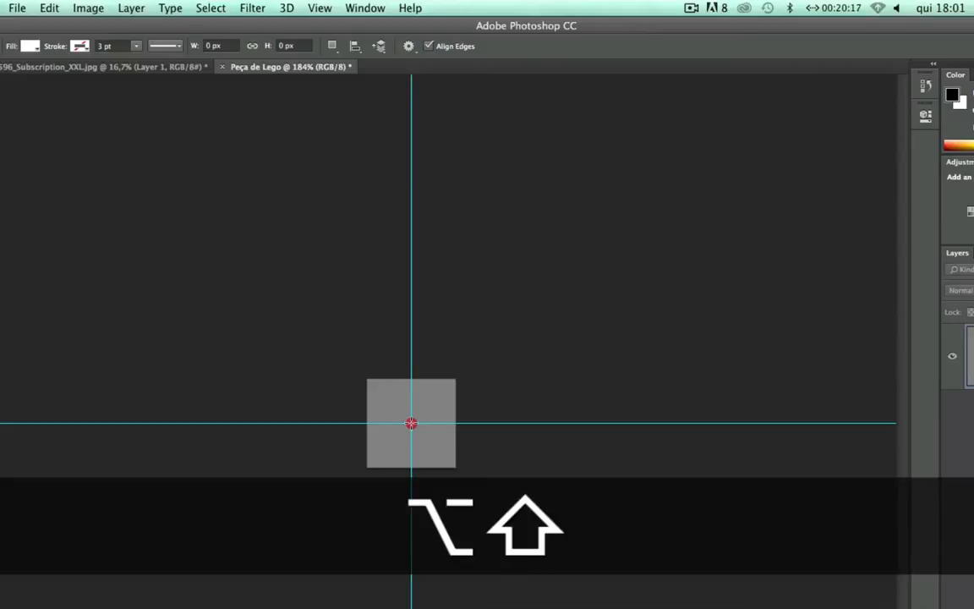
drag(412, 421, 459, 389)
key(alt)
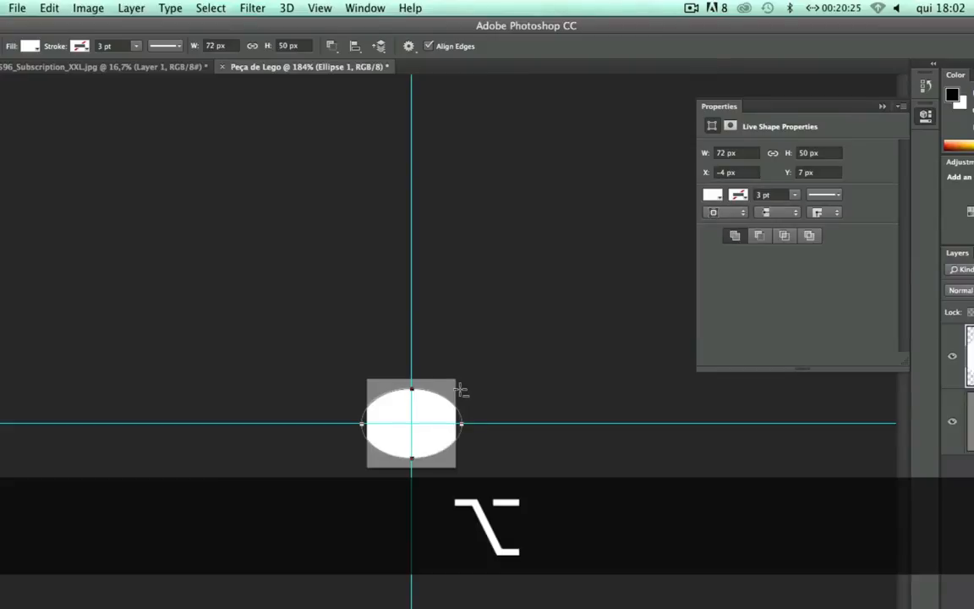
Step: Undo the oval and draw a white circle of about 50 x 50 px centred on the intersection of the guides
key(super+z)
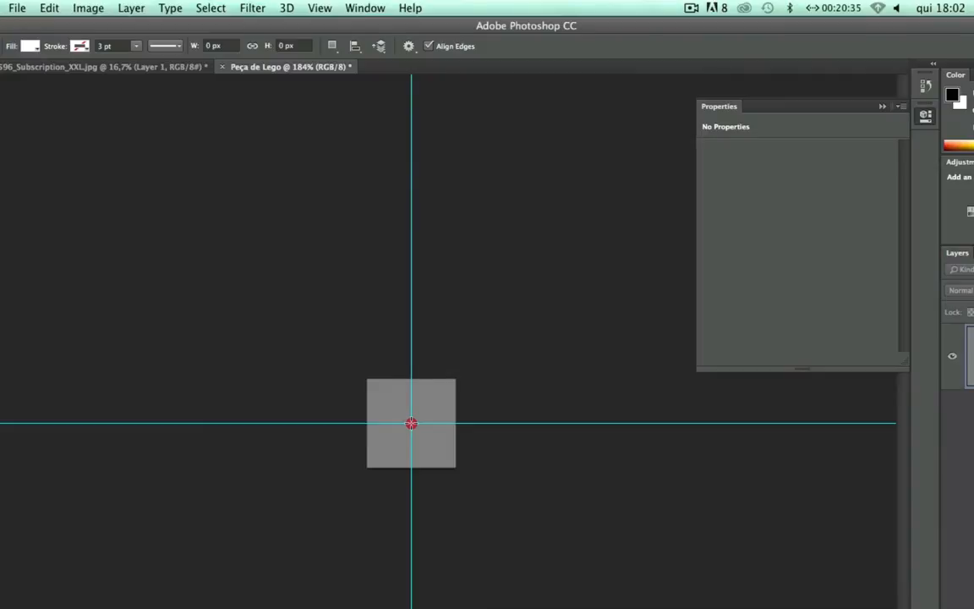
key(alt)
key(shift)
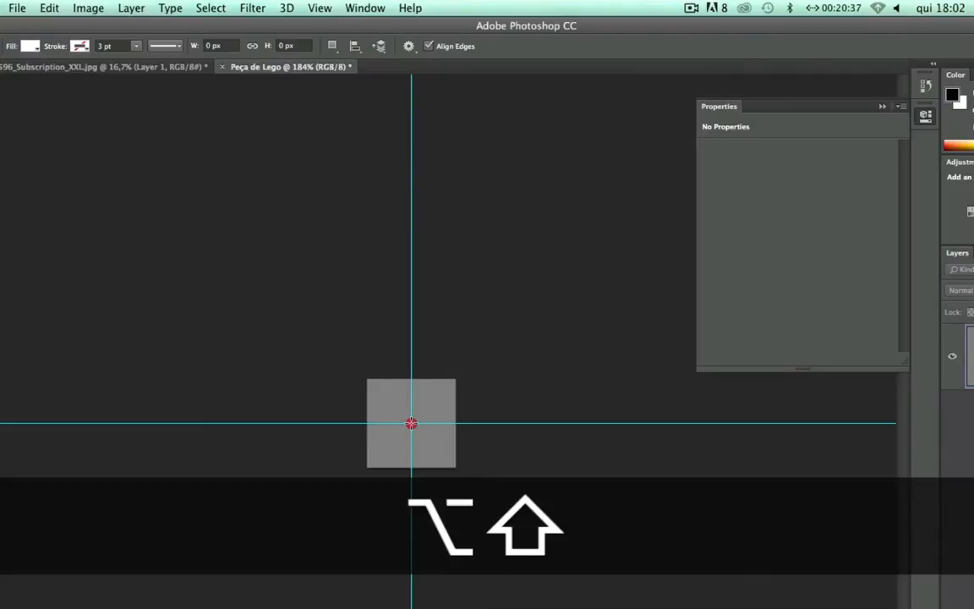
drag(410, 423, 455, 388)
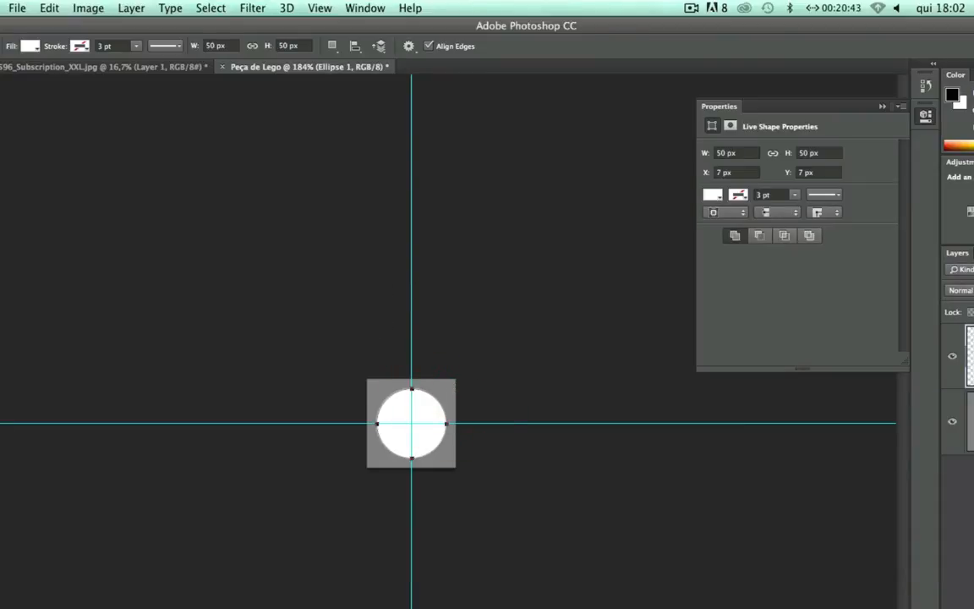
key(v)
click(362, 346)
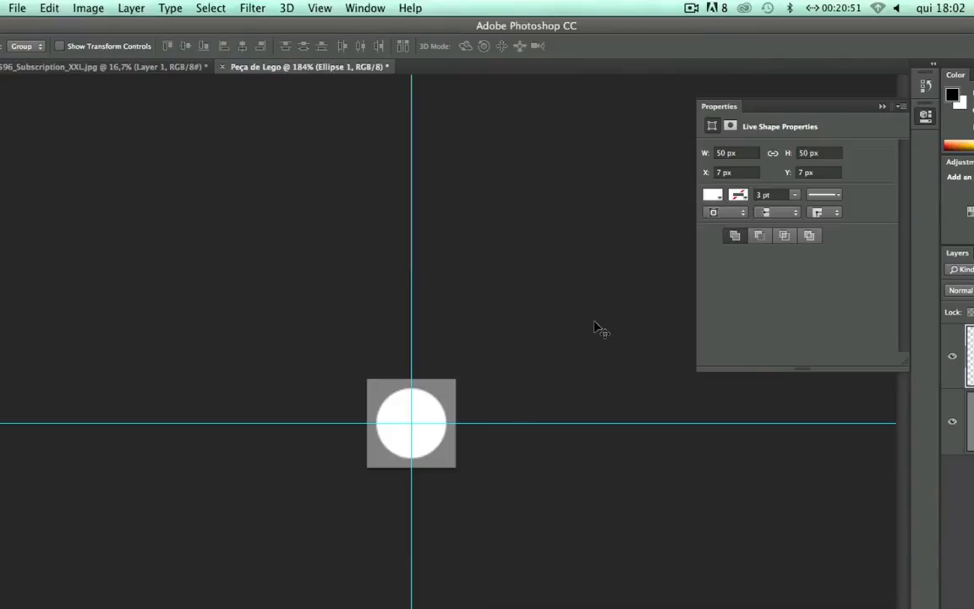
click(881, 108)
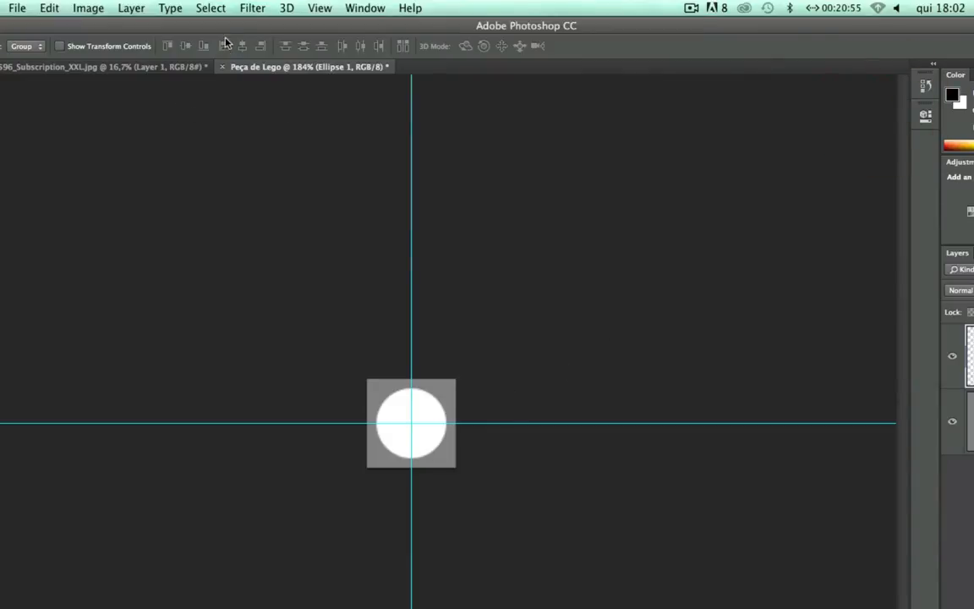
Step: Set the Fill Opacity of the circle layer to 0% in its Blending Options
click(127, 8)
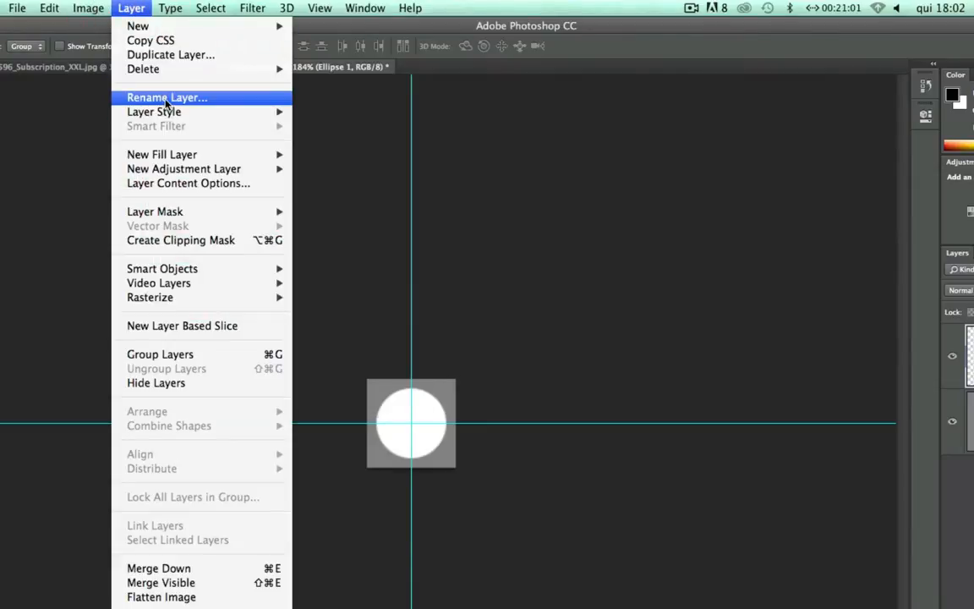
mouse_move(173, 111)
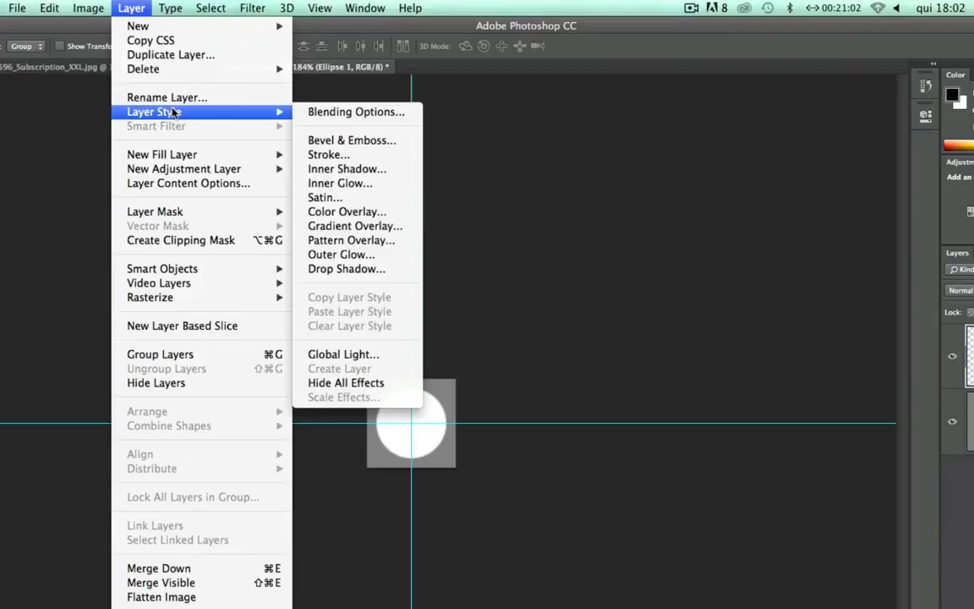
click(332, 112)
drag(553, 207, 580, 201)
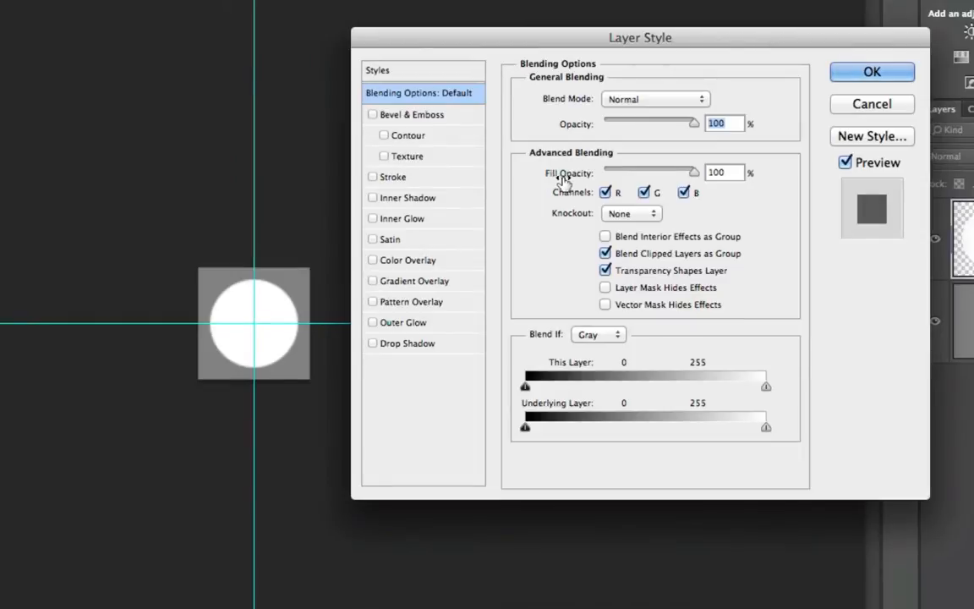
drag(698, 174, 524, 161)
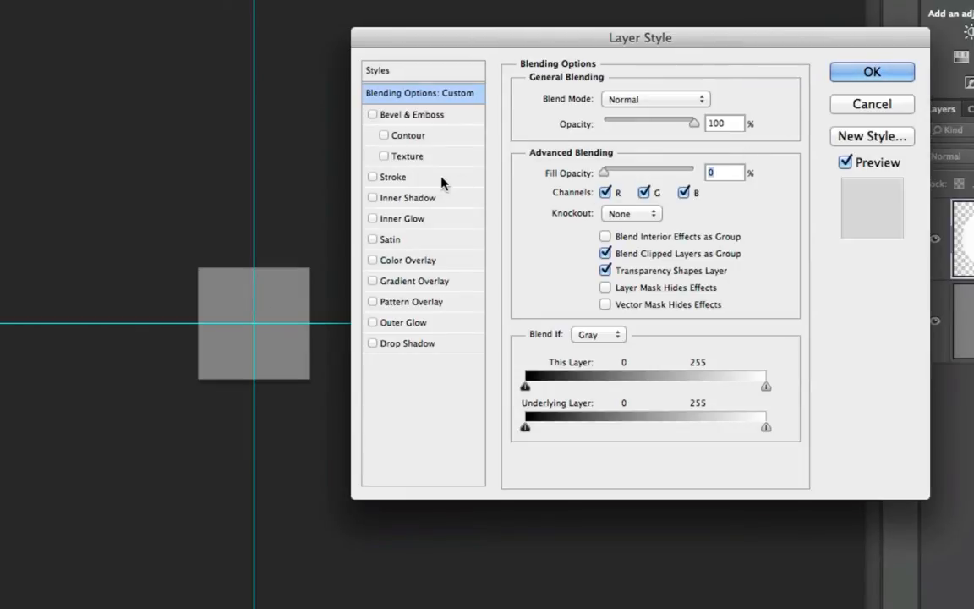
Step: Add Bevel & Emboss and Drop Shadow effects with their default settings to the circle layer
click(397, 117)
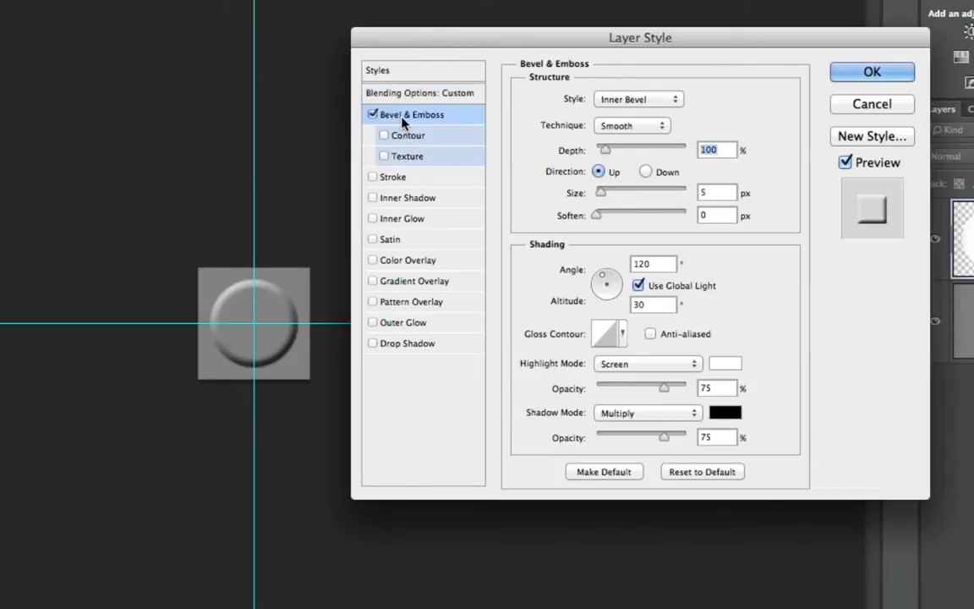
drag(421, 52, 395, 89)
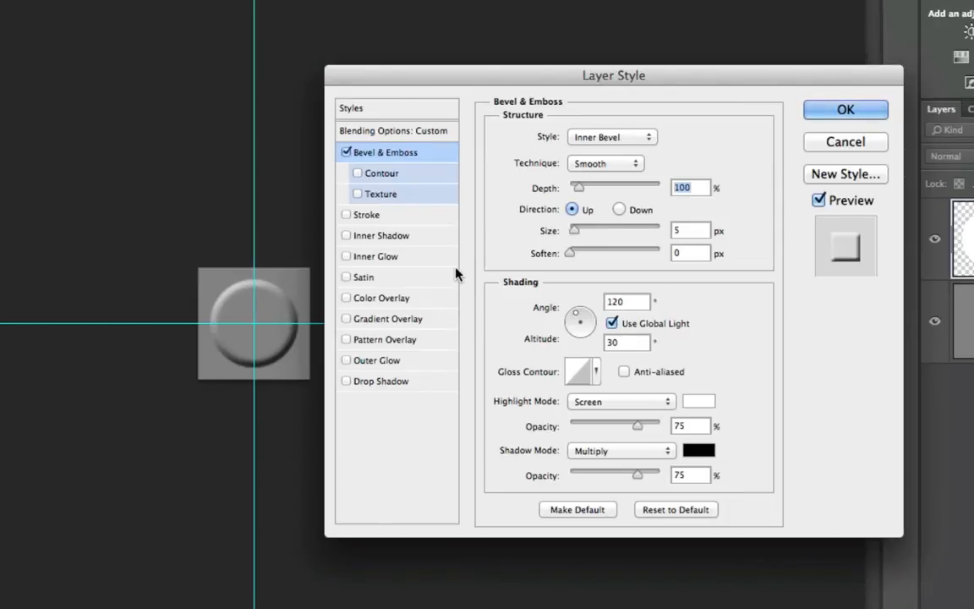
click(371, 382)
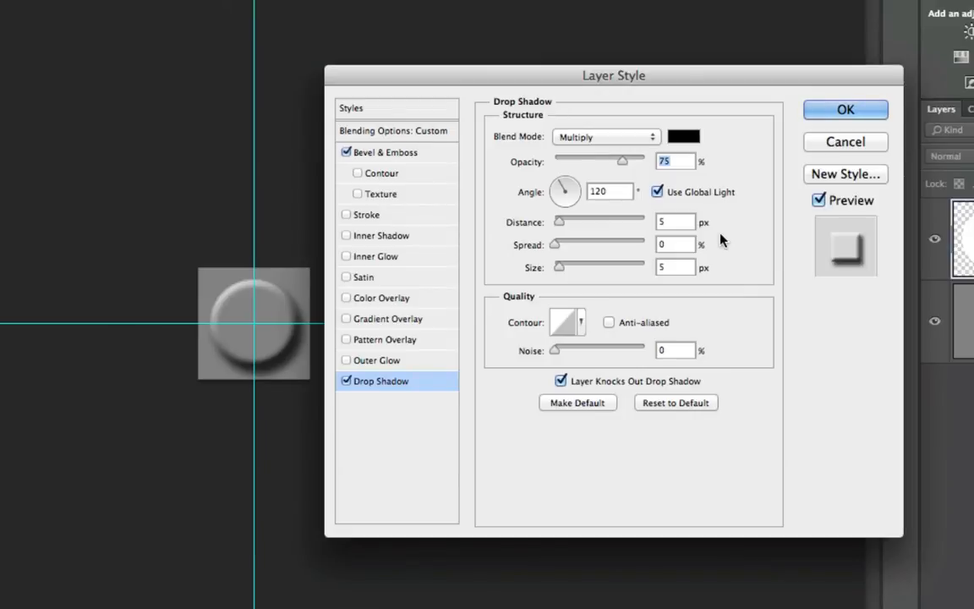
click(831, 118)
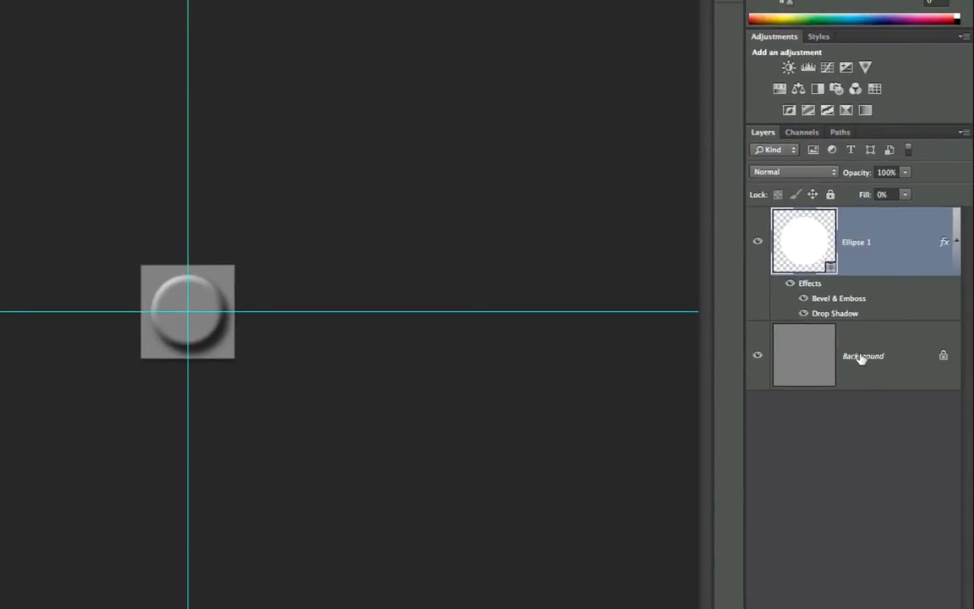
Step: Convert the gray Background into a regular layer named Layer 0 and add a Bevel & Emboss effect to it
double_click(862, 356)
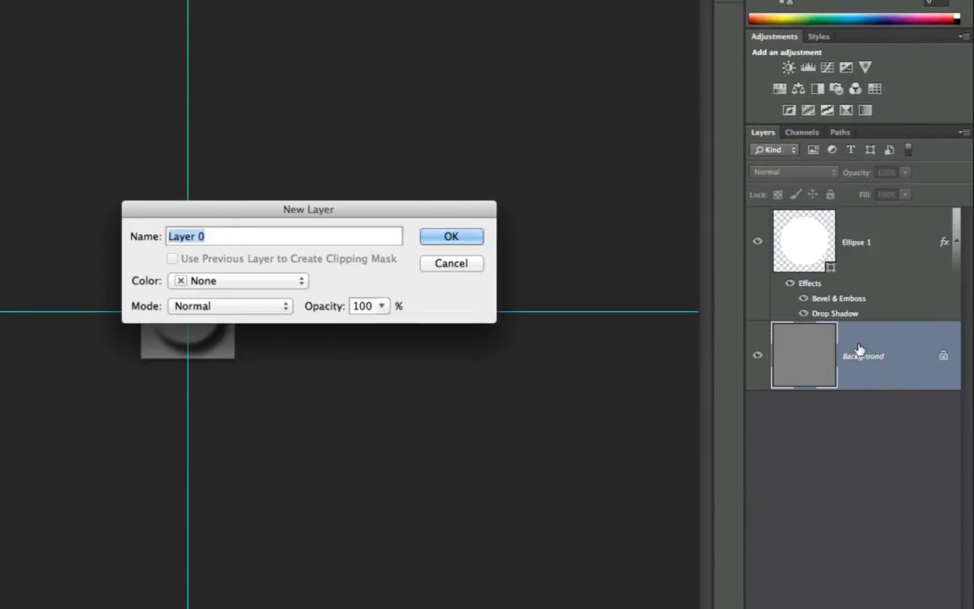
click(443, 240)
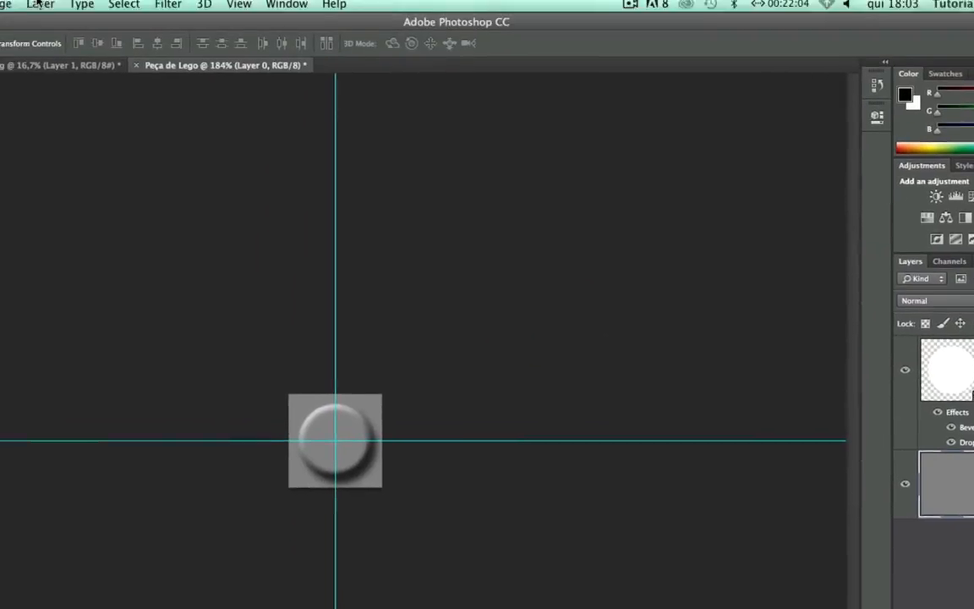
click(46, 9)
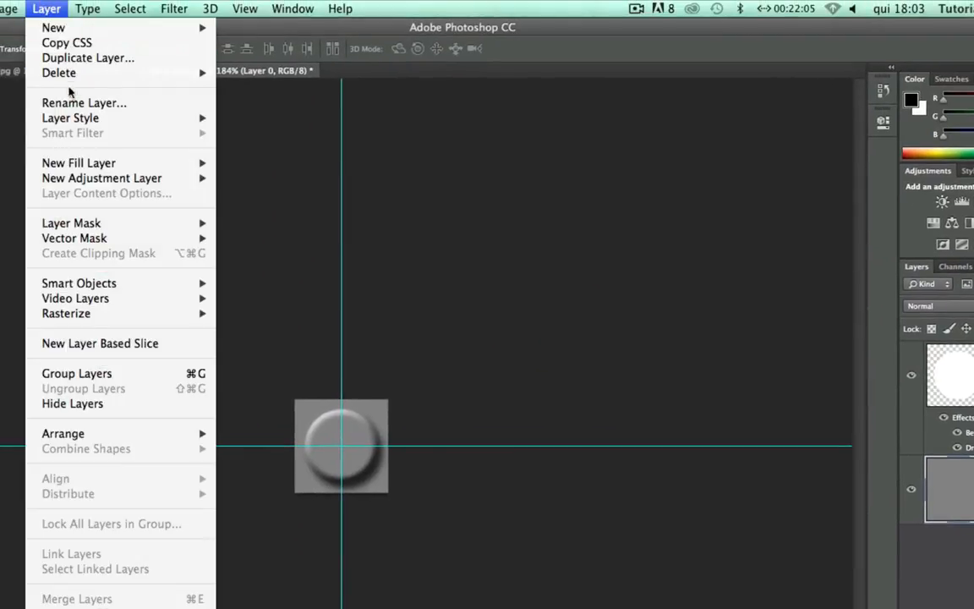
mouse_move(85, 119)
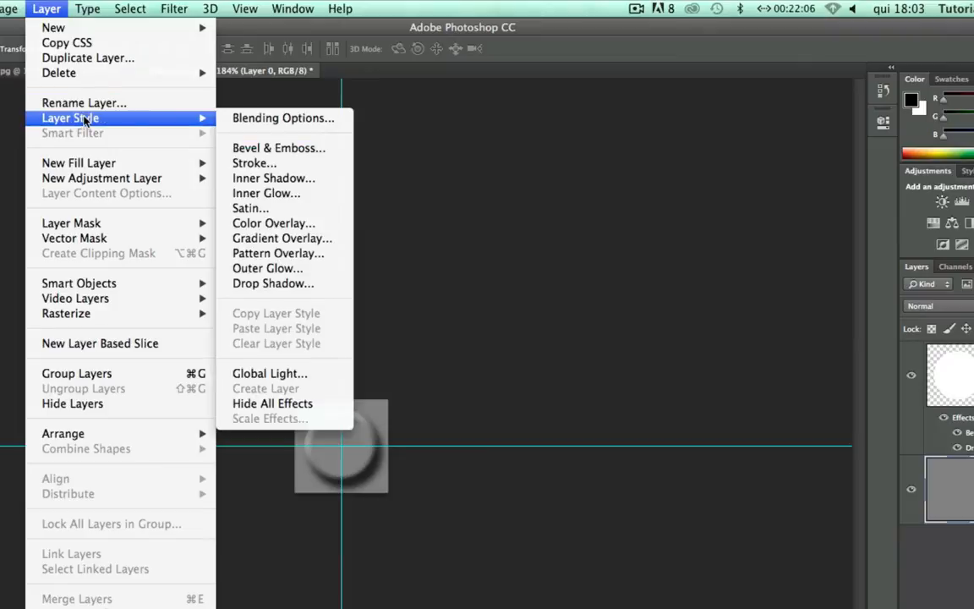
click(254, 149)
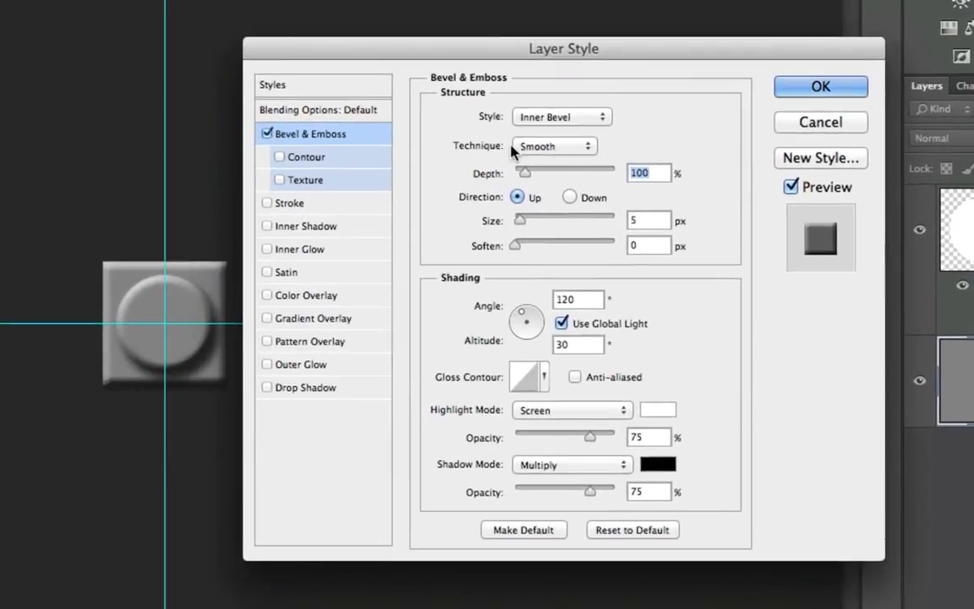
Step: Set the gray layer's bevel technique to Chisel Hard and its size to 1 px, and apply the style
click(537, 146)
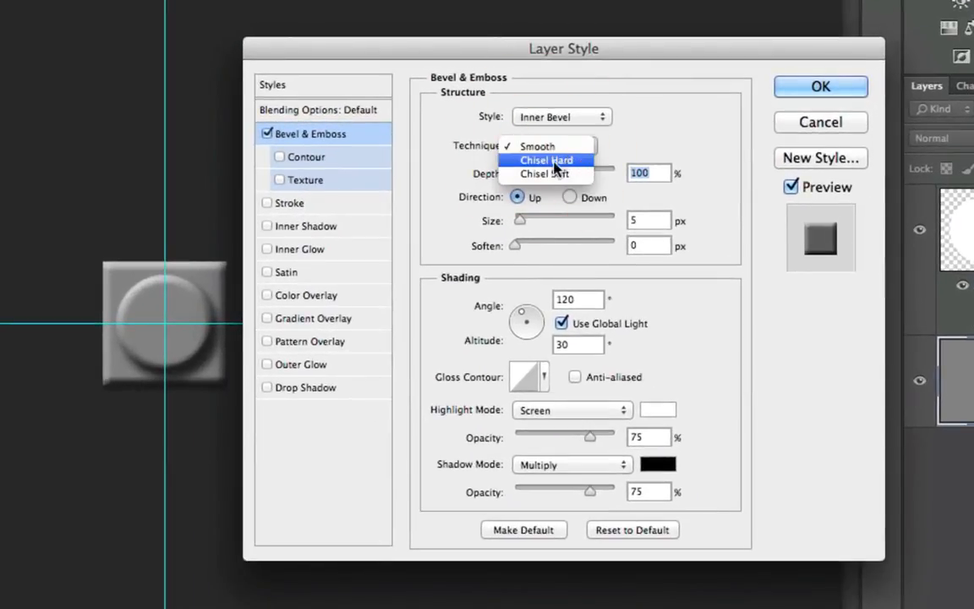
click(564, 160)
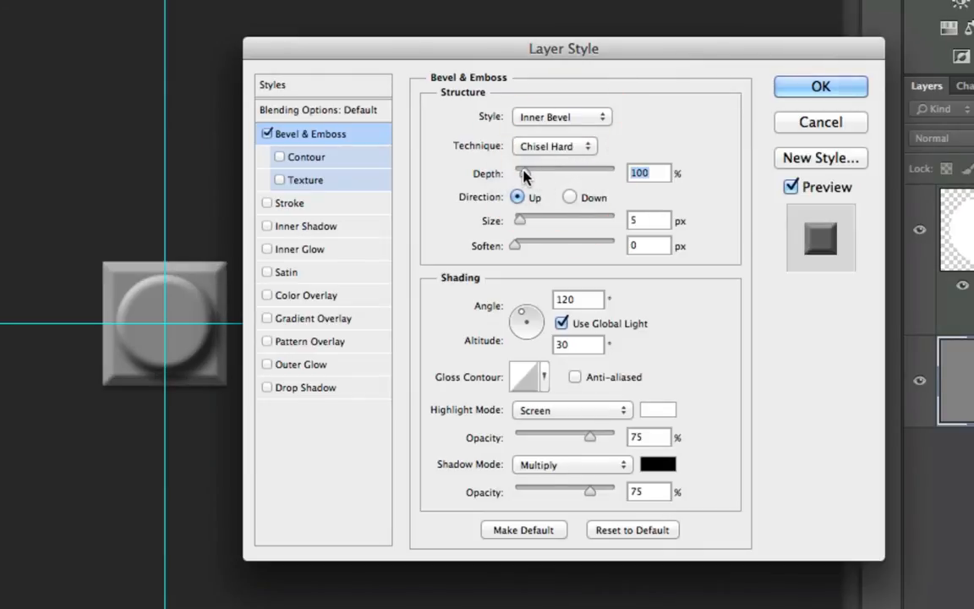
click(631, 220)
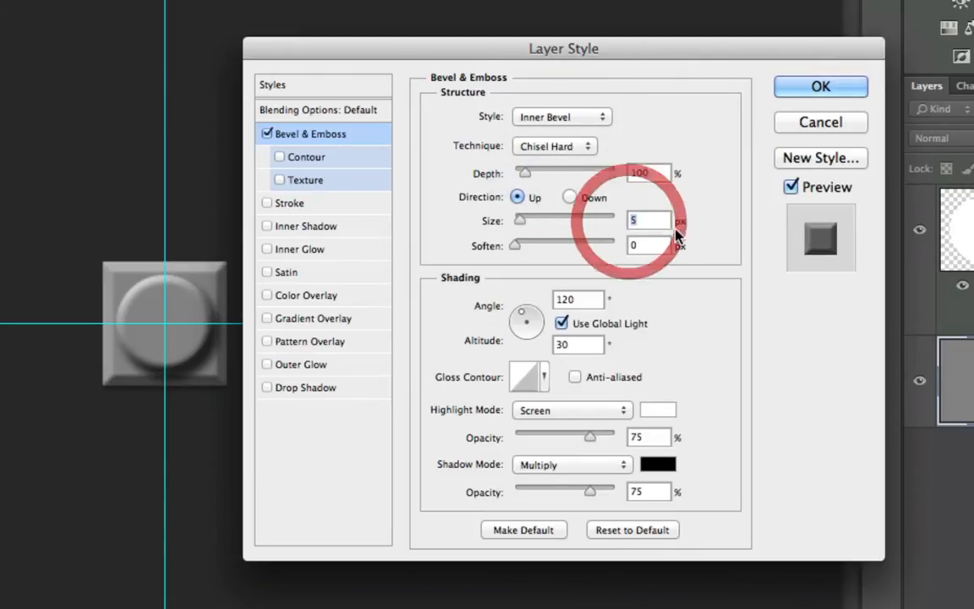
text(1)
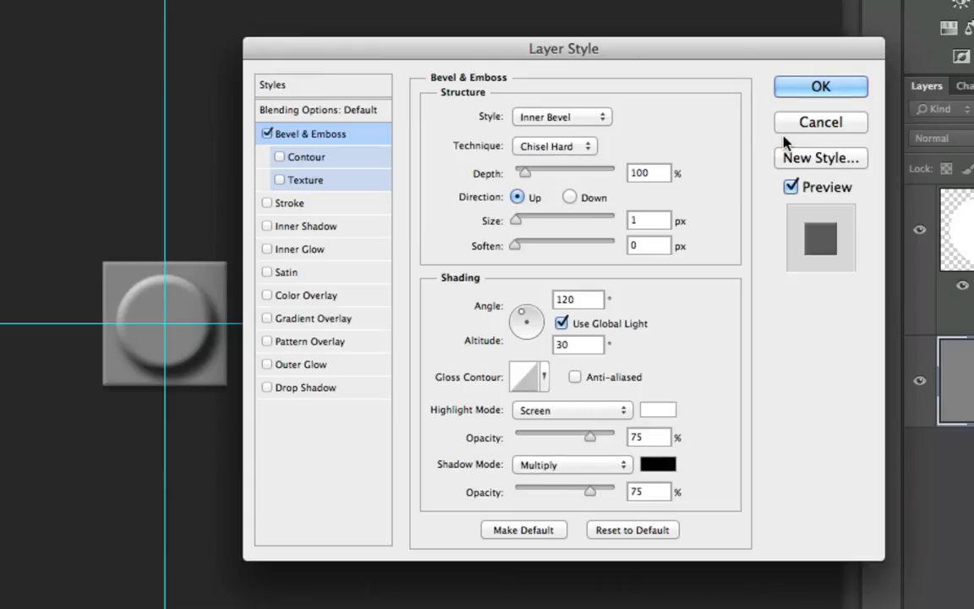
click(815, 86)
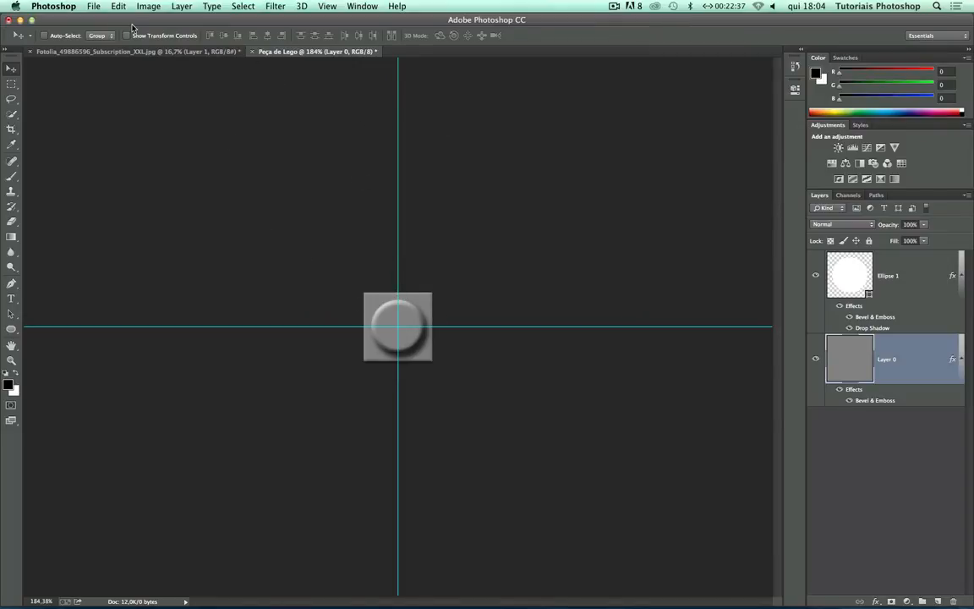
Step: Define the finished Lego piece as a pattern named "Peça de Lego"
click(67, 9)
mouse_move(103, 5)
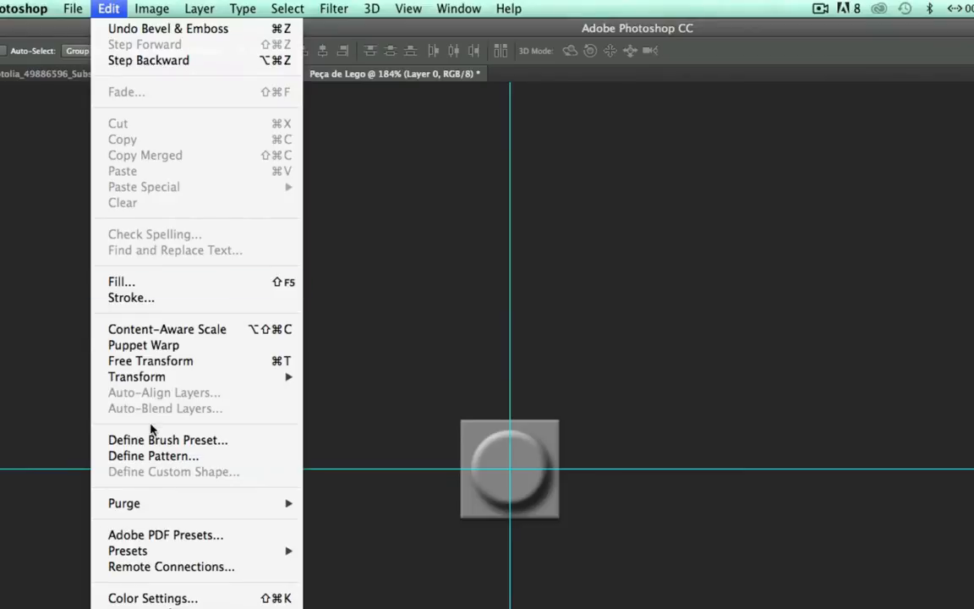
click(147, 457)
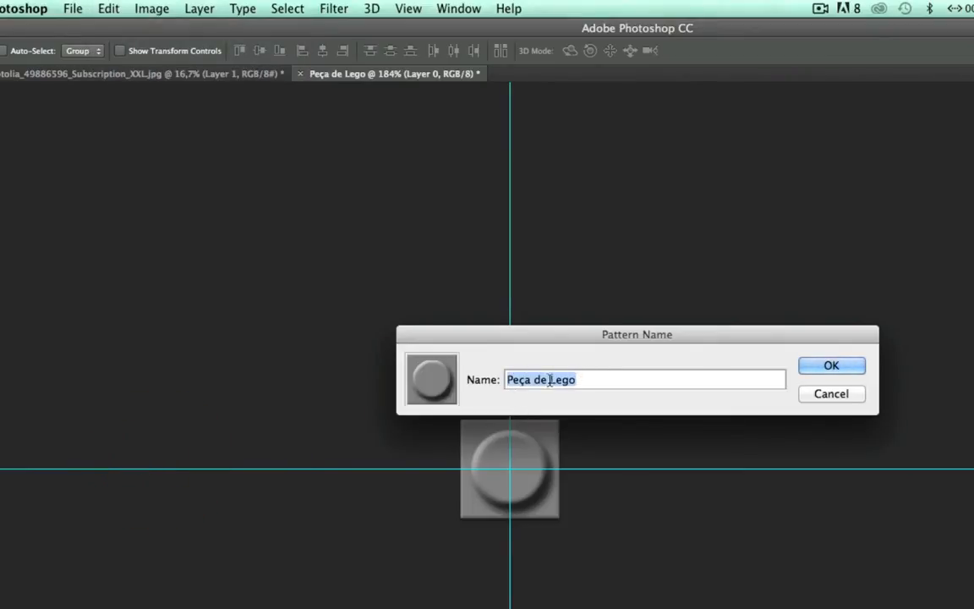
click(813, 368)
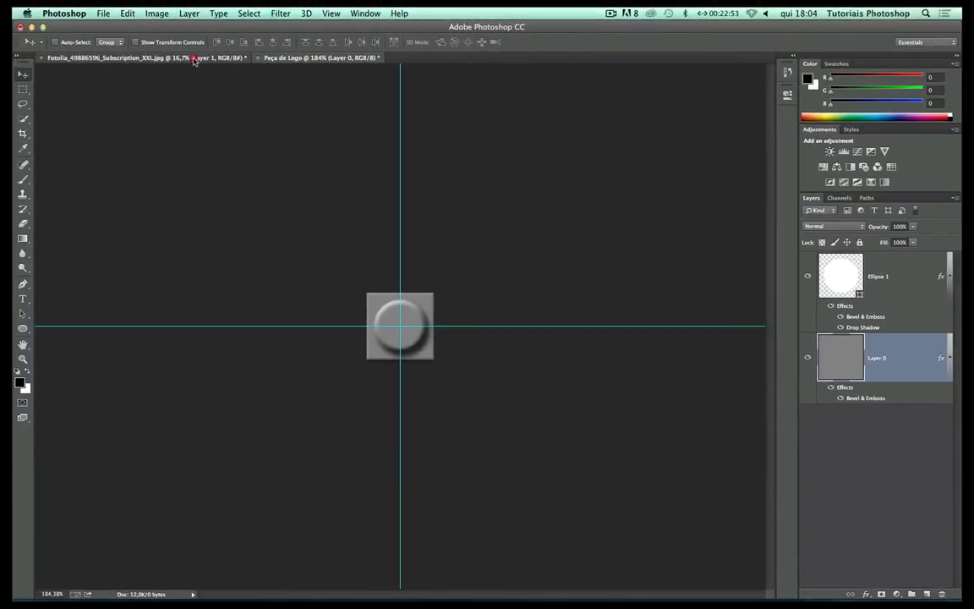
Step: Add a Pattern fill layer of the Lego piece at 100% scale over the pixelated photo and blend it with Linear Light
click(216, 78)
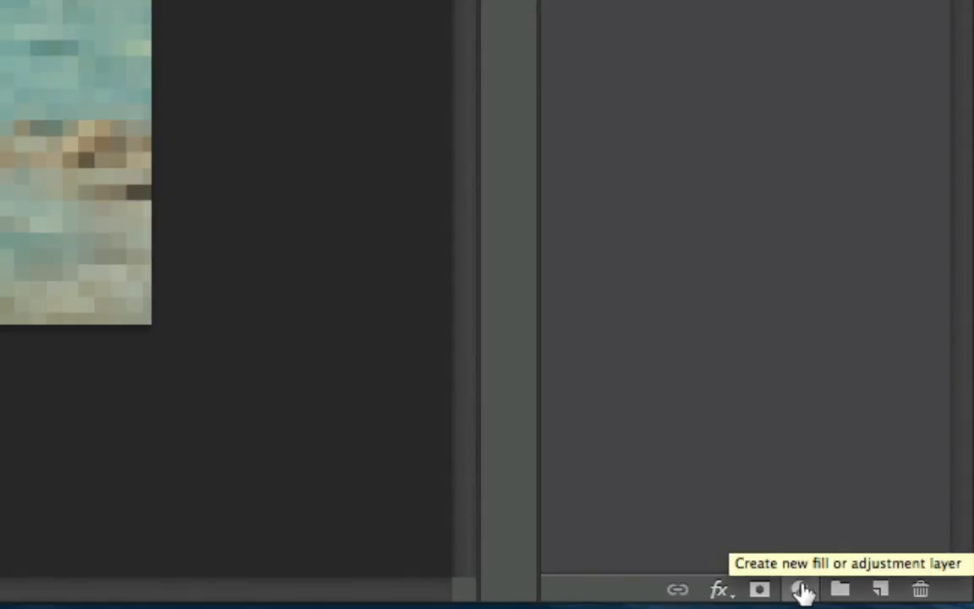
click(800, 589)
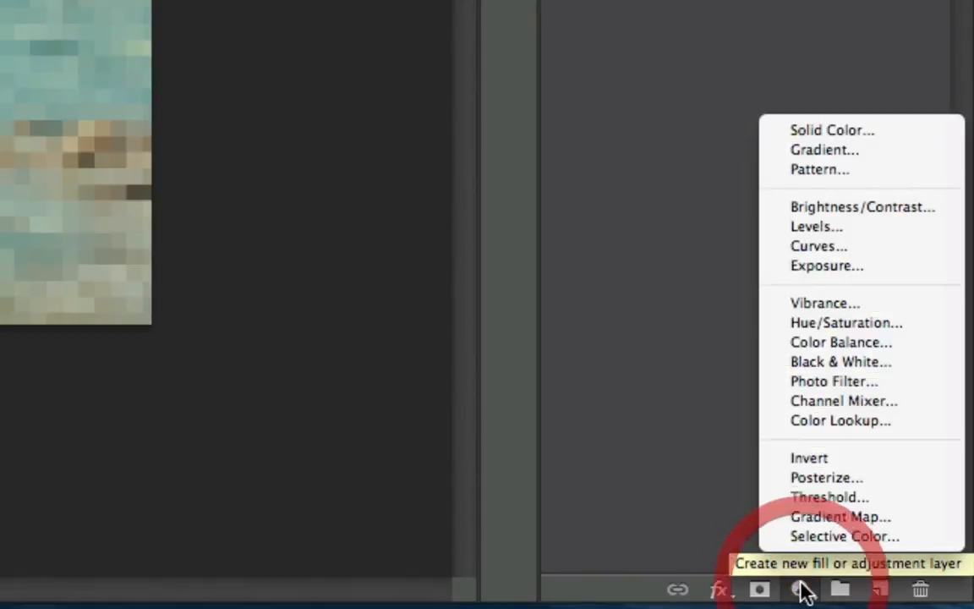
click(839, 173)
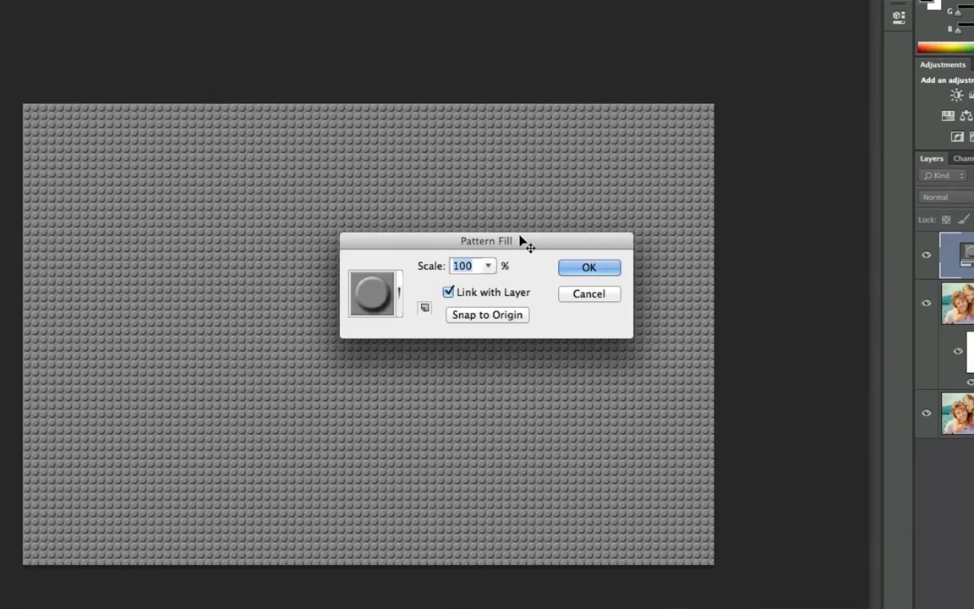
drag(524, 243, 750, 287)
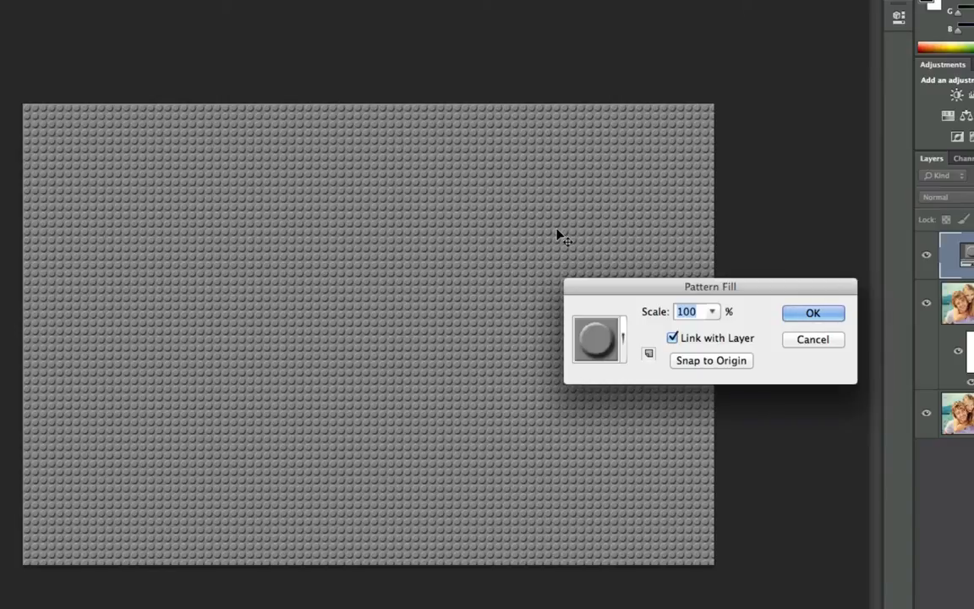
click(807, 315)
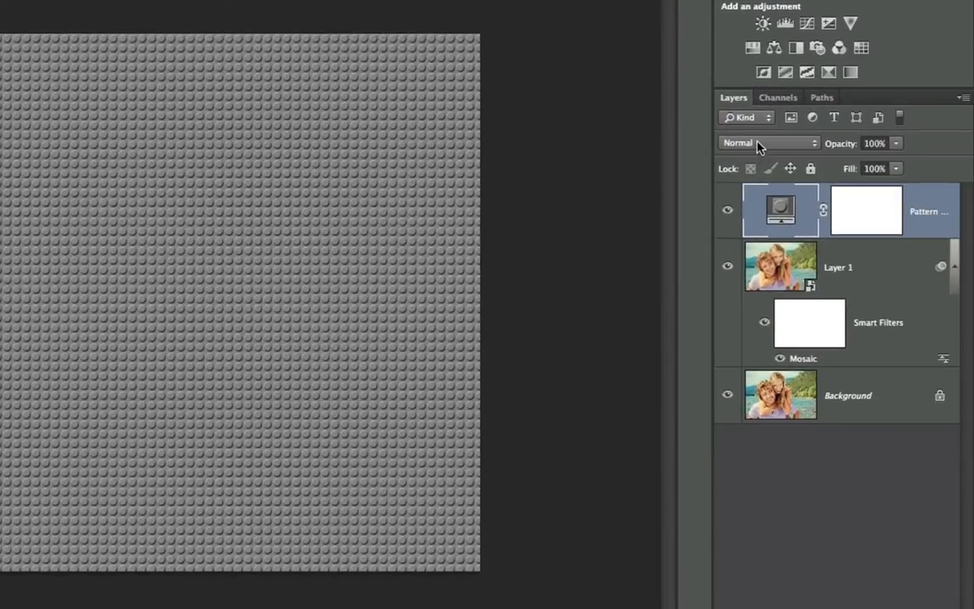
click(758, 144)
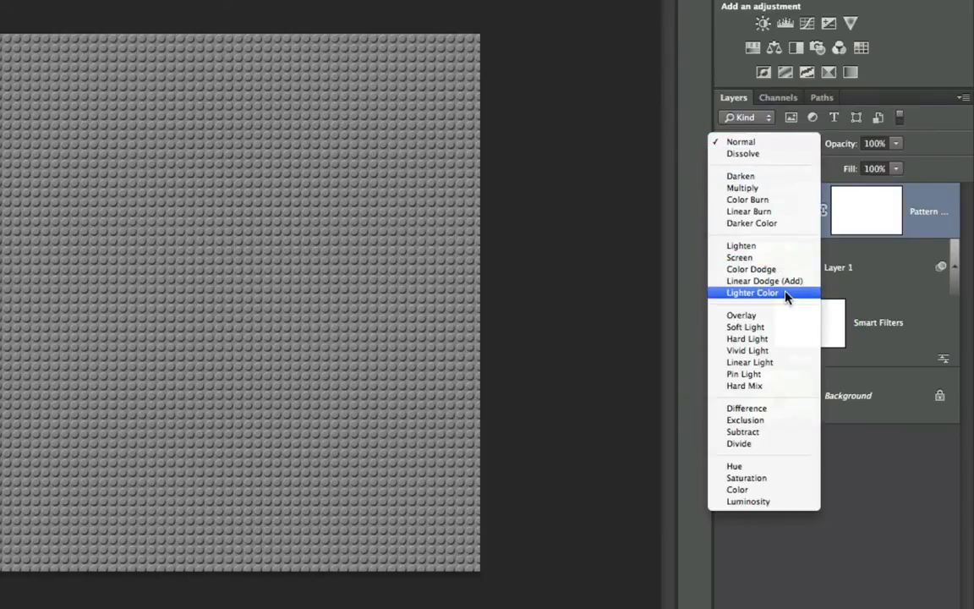
click(759, 362)
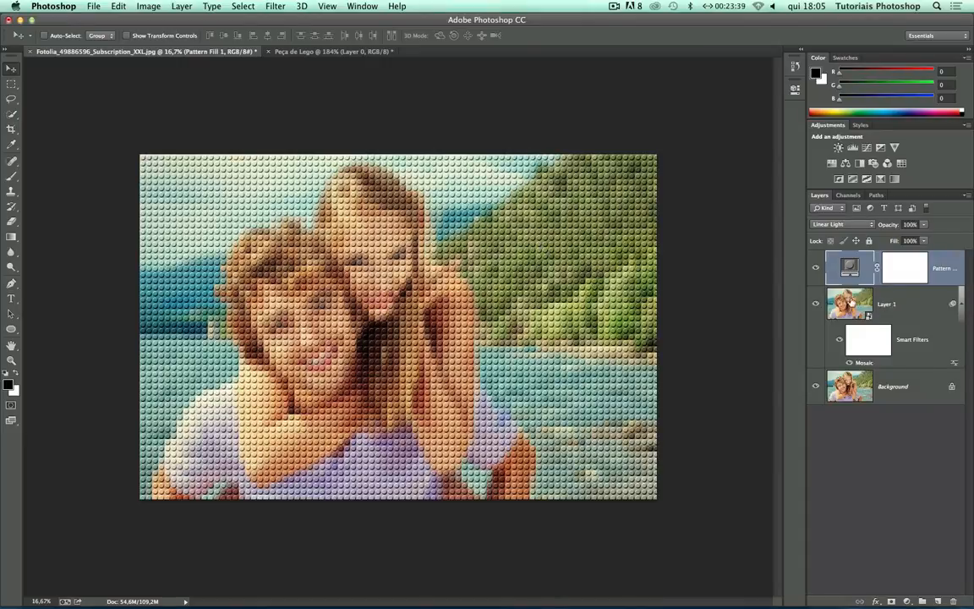
Step: Add a Posterize adjustment layer directly above Layer 1 and set its levels to 6
click(887, 304)
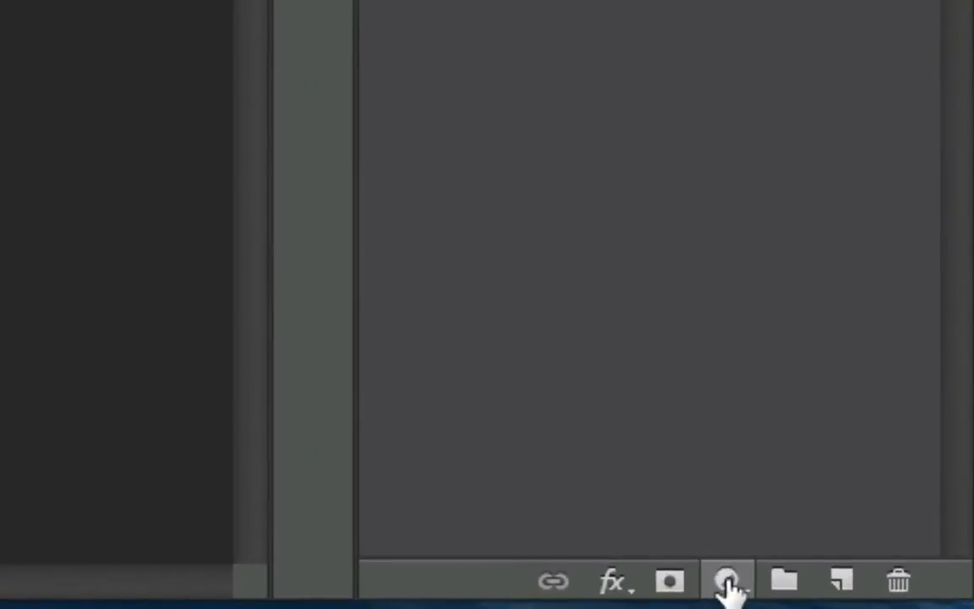
click(728, 585)
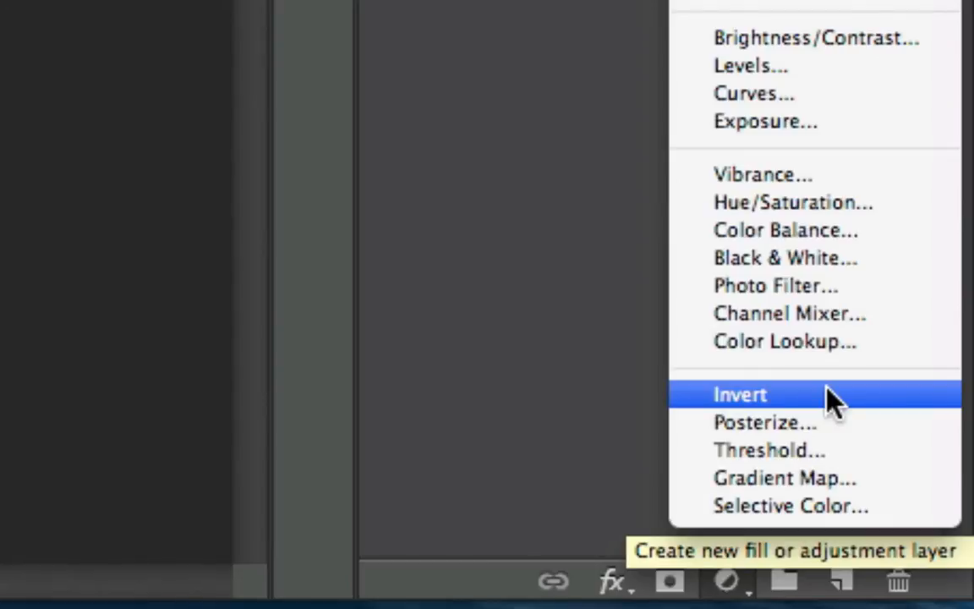
click(808, 429)
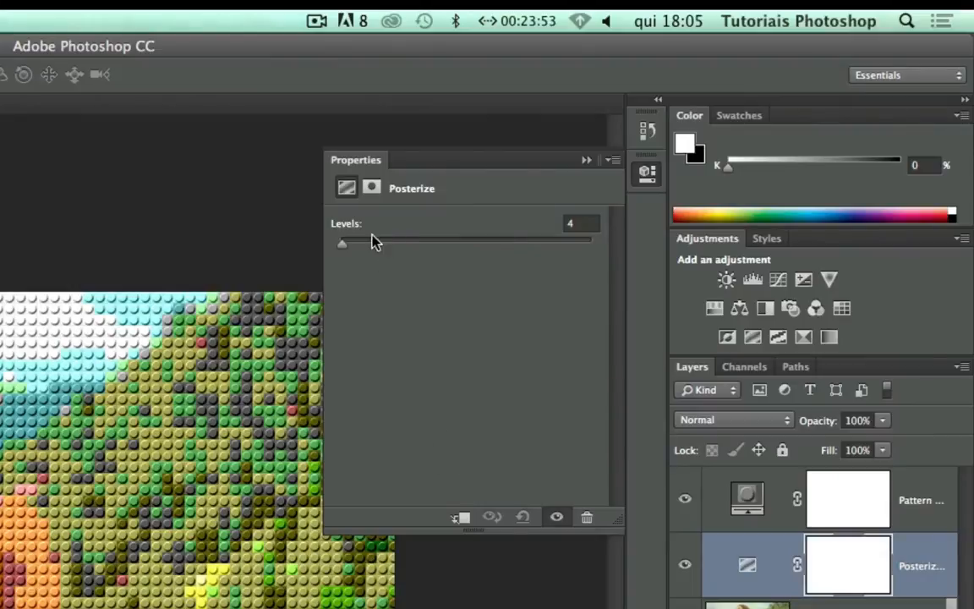
click(574, 227)
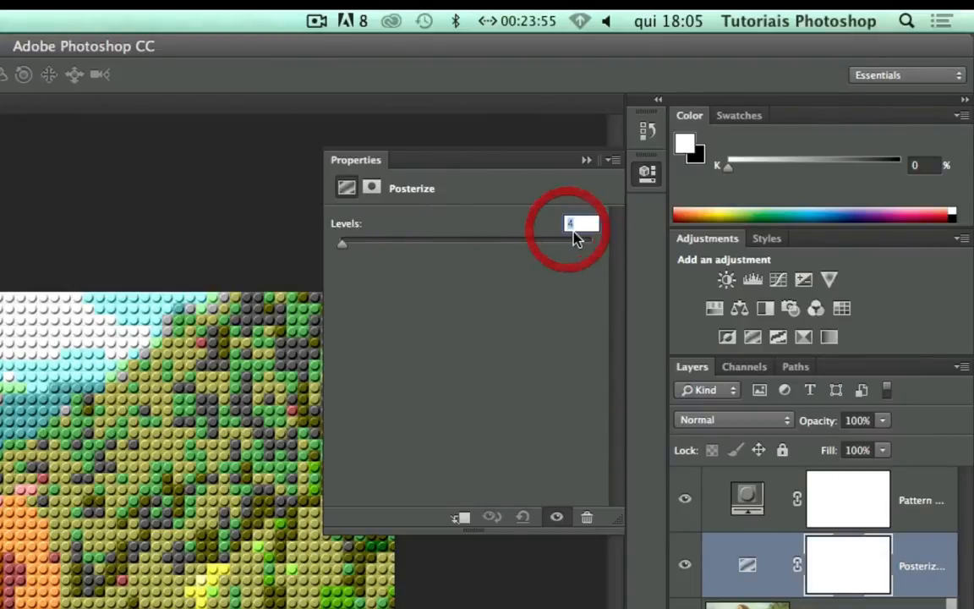
text(6)
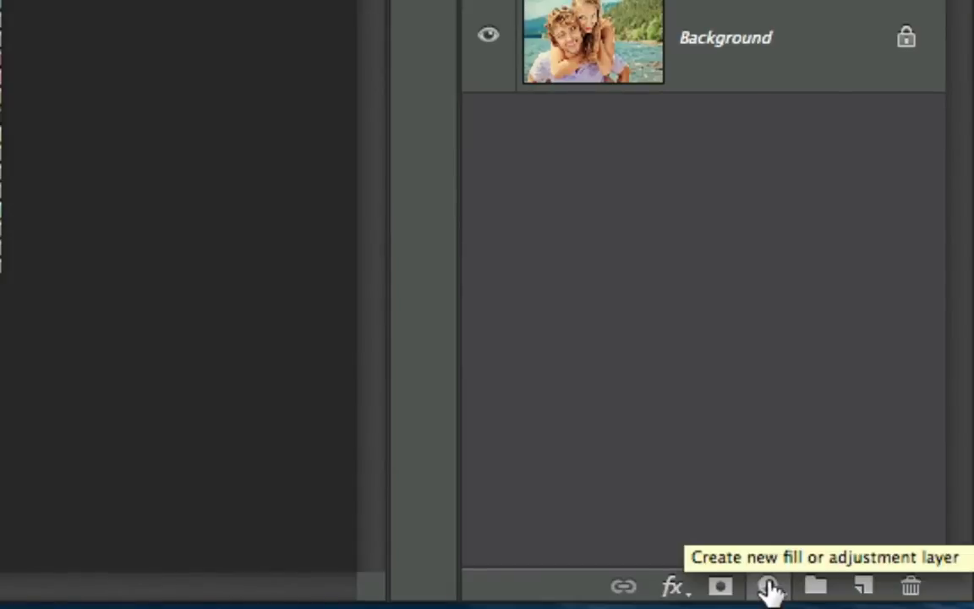
Step: Add a Solid Color fill layer in red #ff4040 between the Posterize layer and the Lego pattern layer
click(770, 588)
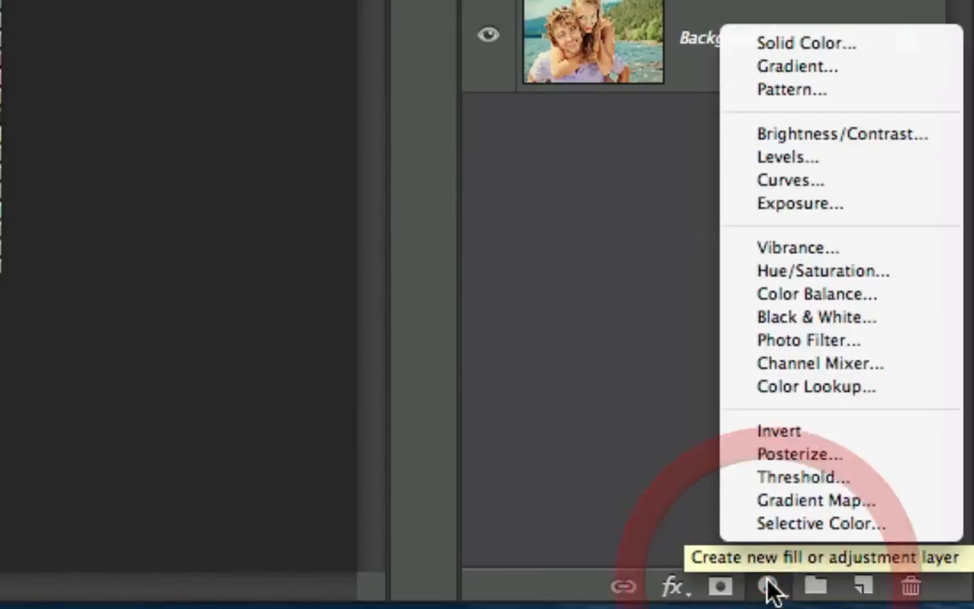
click(820, 47)
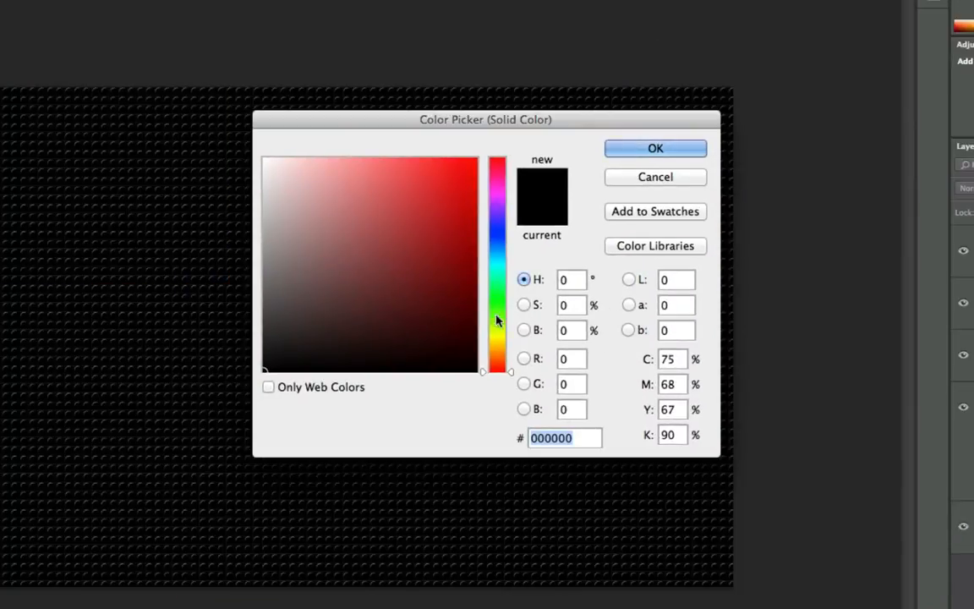
click(423, 183)
drag(422, 184, 431, 158)
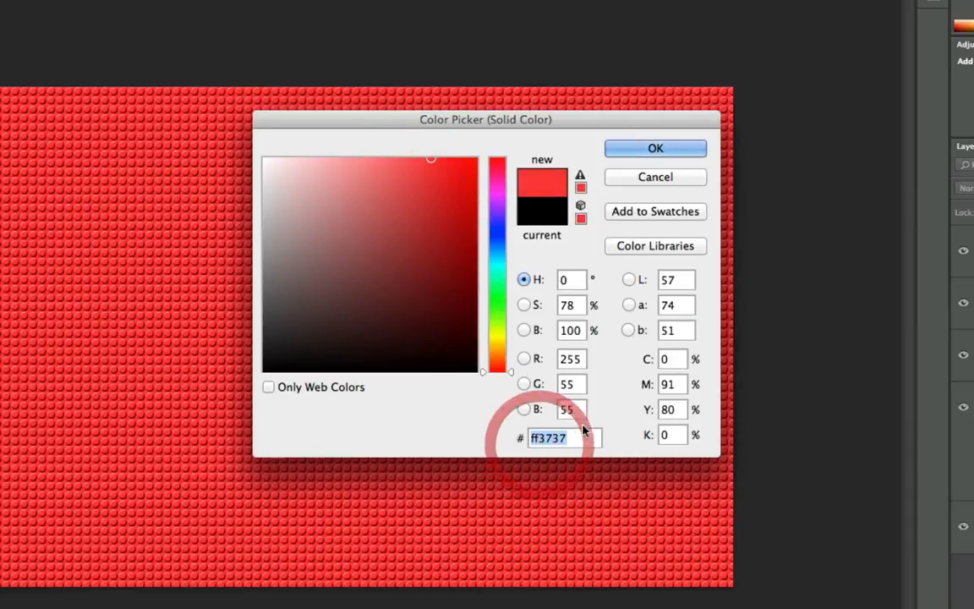
text(ff4040)
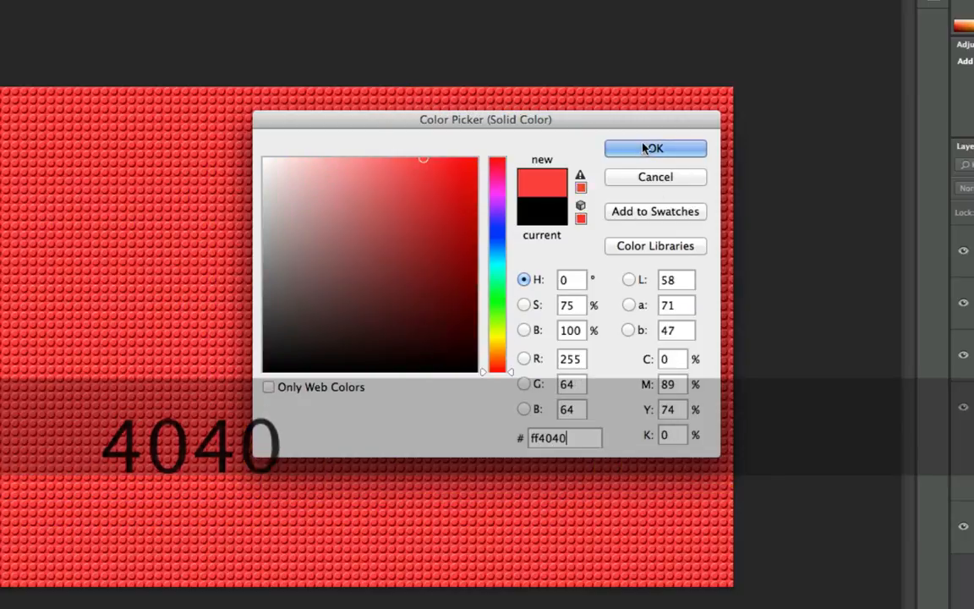
click(645, 149)
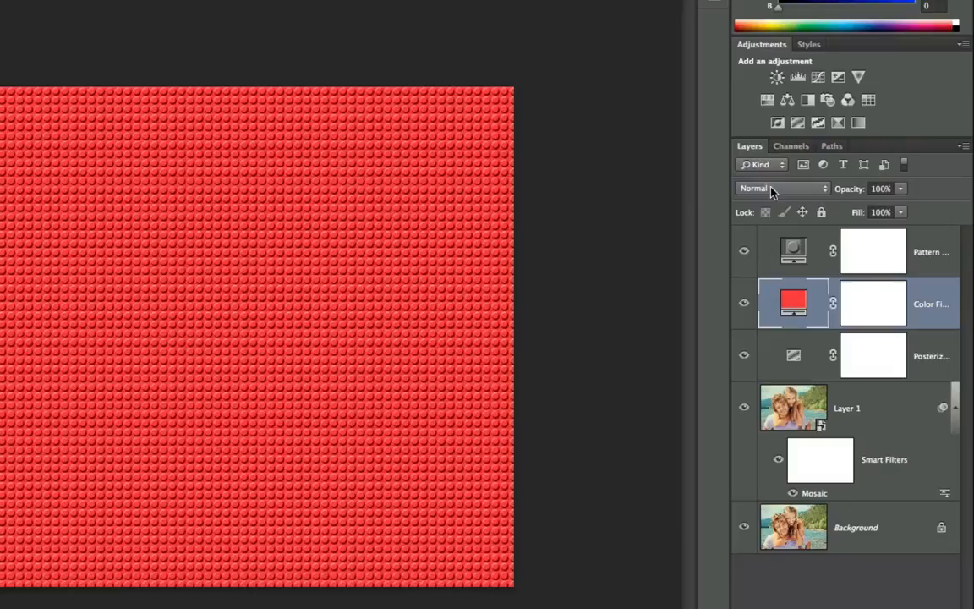
Step: Set the red fill layer's blend mode to Saturation and lower its opacity to 59%
click(870, 187)
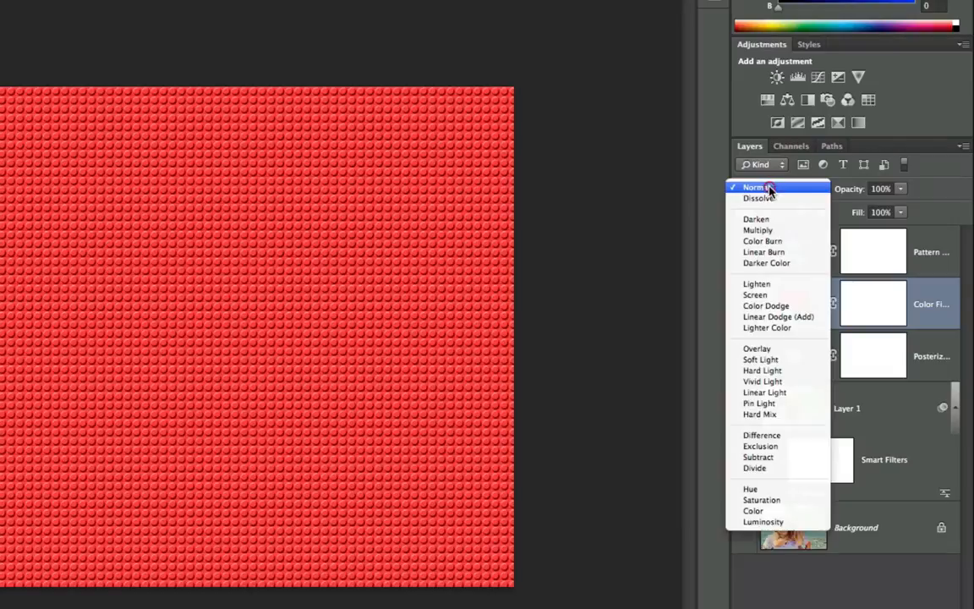
click(781, 501)
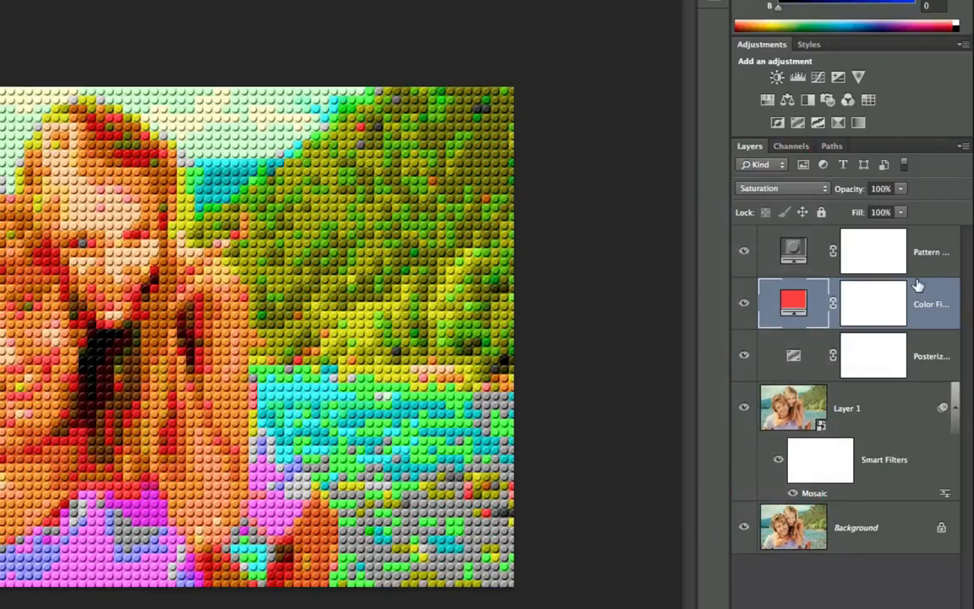
click(901, 189)
drag(902, 204, 870, 211)
click(924, 306)
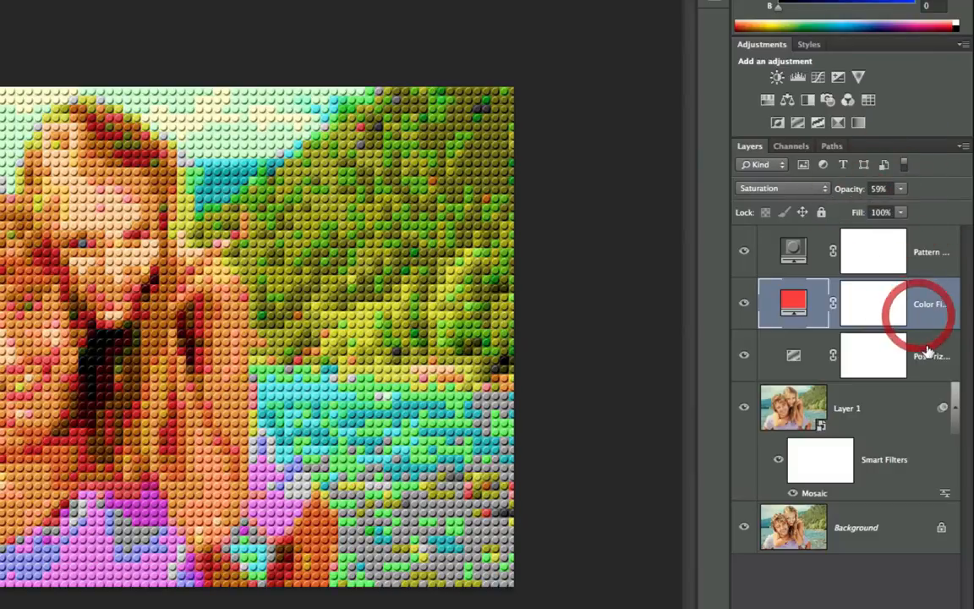
Step: Set the Posterize adjustment layer's blend mode to Luminosity
click(918, 352)
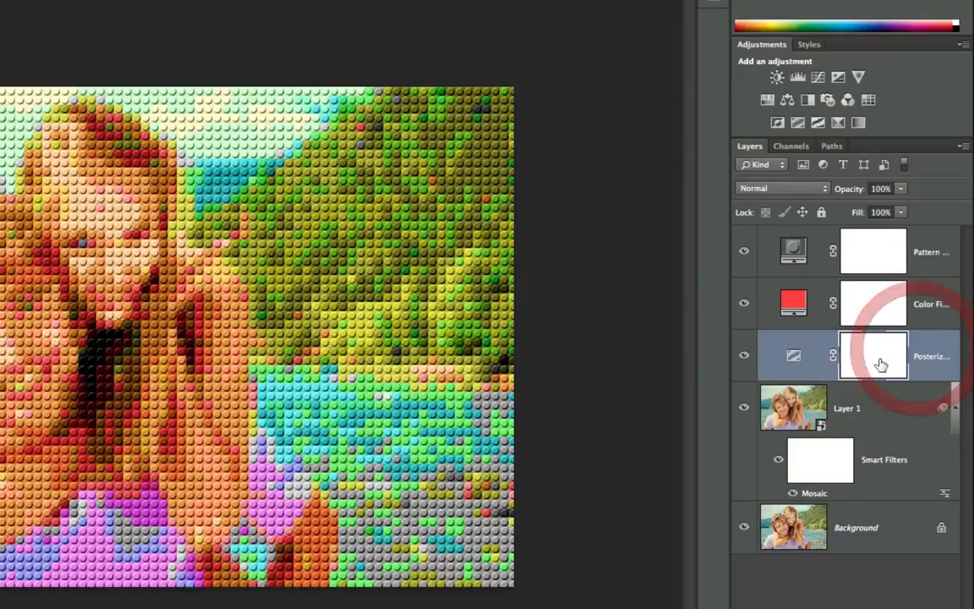
click(803, 189)
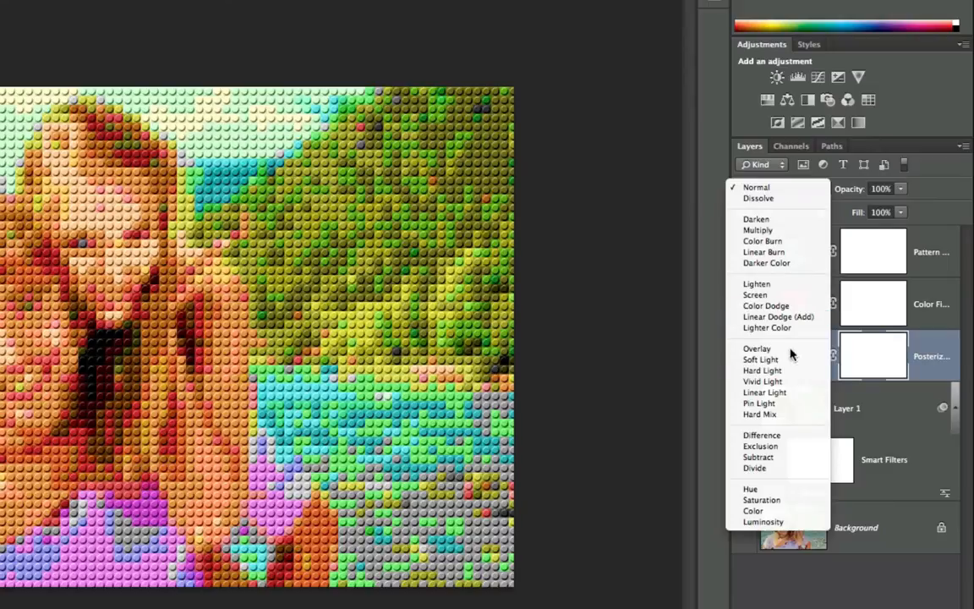
click(779, 522)
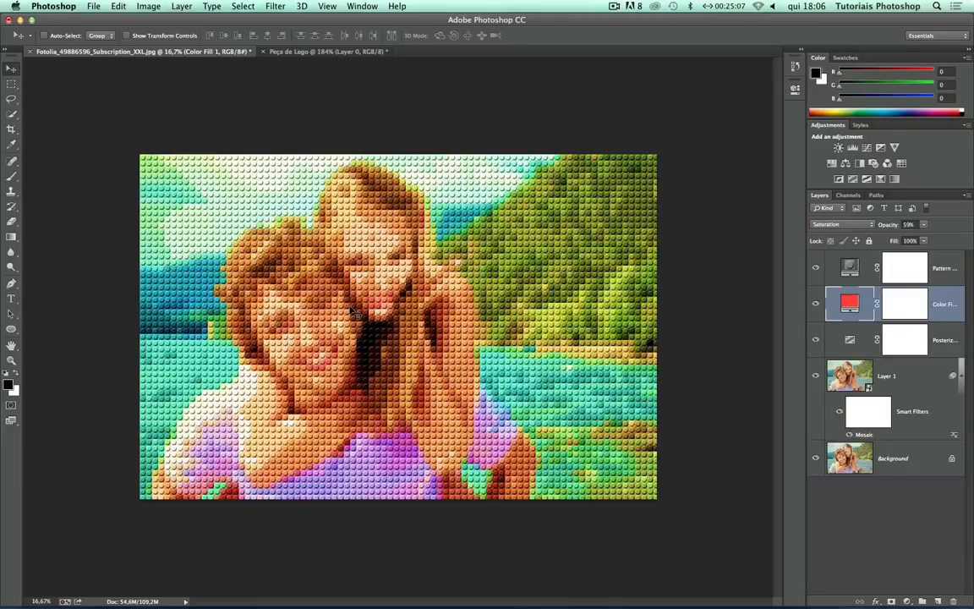
Step: Examine the Lego mosaic as a whole and up close, checking the bricks across the faces, hillside, water and clothing
key(super+minus)
key(super+minus)
key(super+minus)
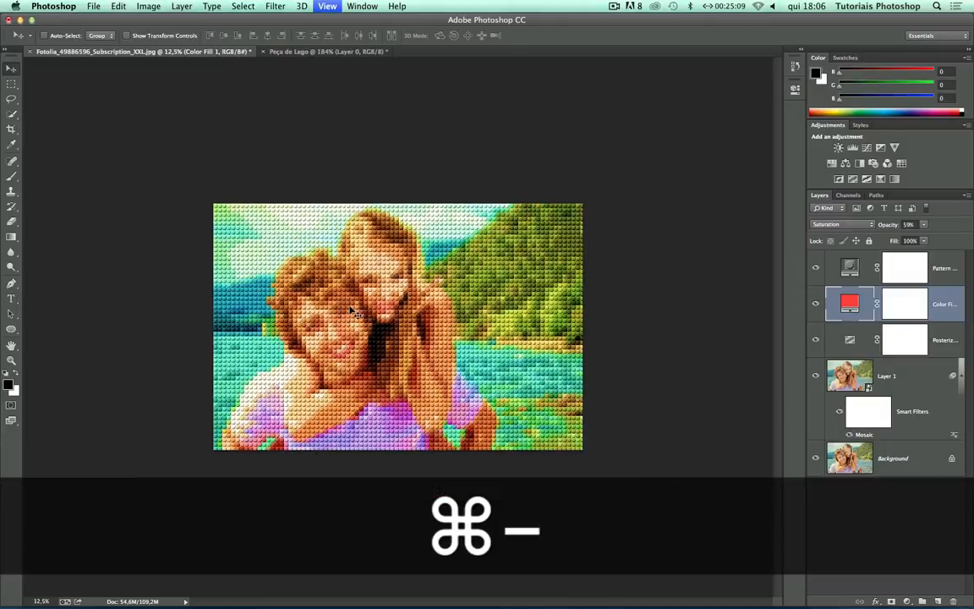
key(super+minus)
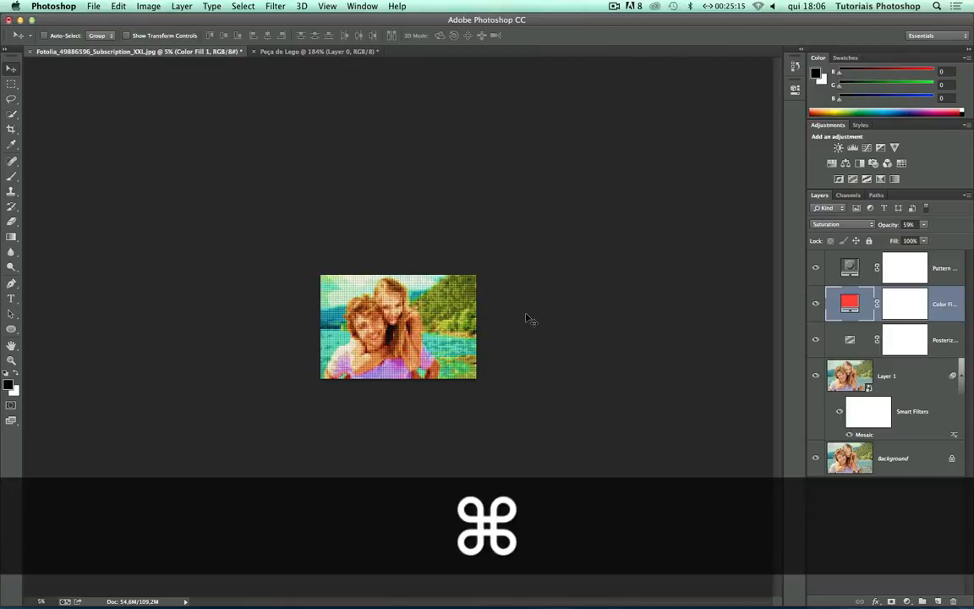
key(super+equal)
key(super+equal)
key(super+equal)
key(super+equal)
key(super+equal)
key(super+equal)
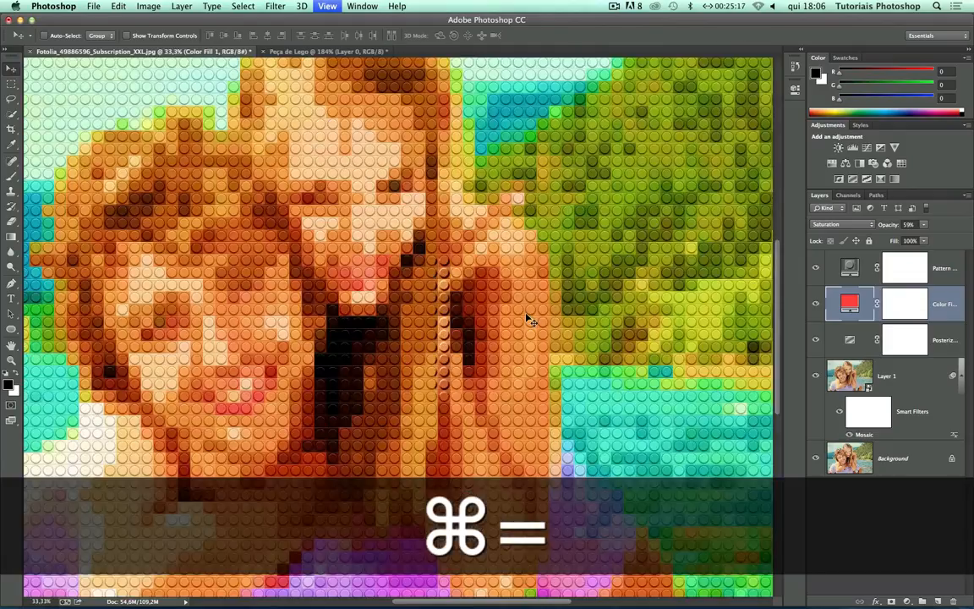
key(super+equal)
key(super+equal)
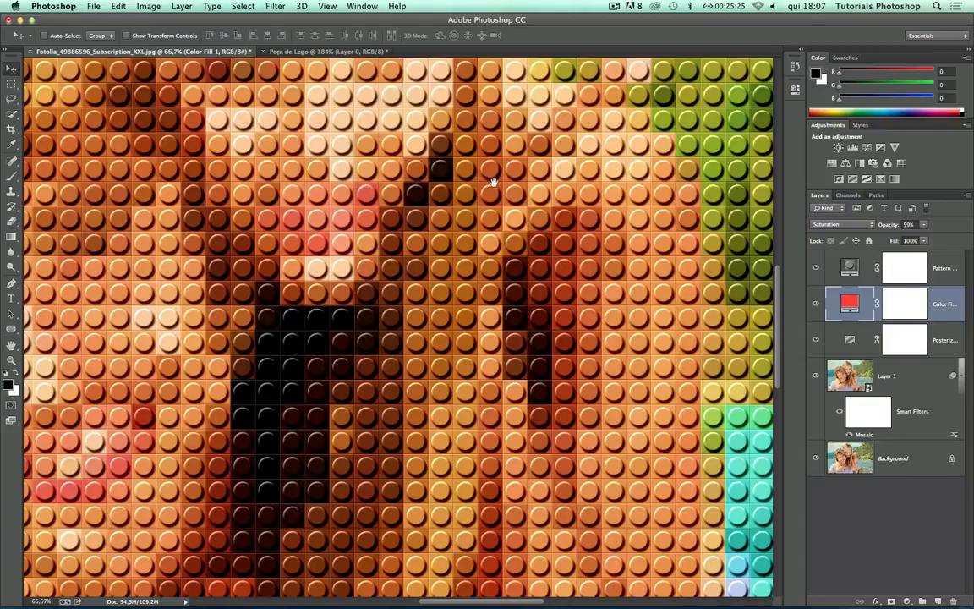
drag(493, 183, 347, 193)
drag(451, 195, 383, 219)
drag(476, 212, 317, 194)
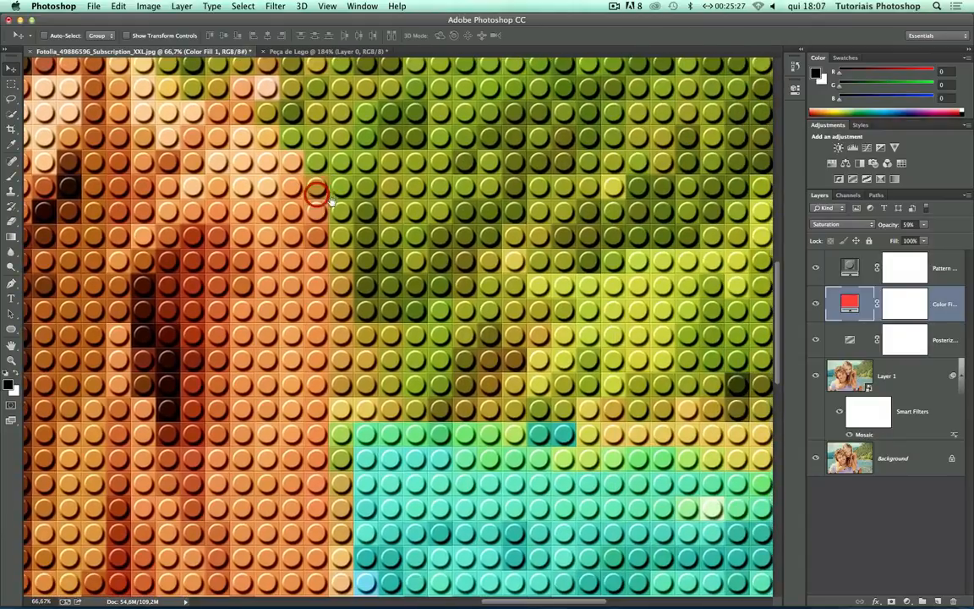
drag(470, 237, 347, 217)
drag(501, 240, 392, 230)
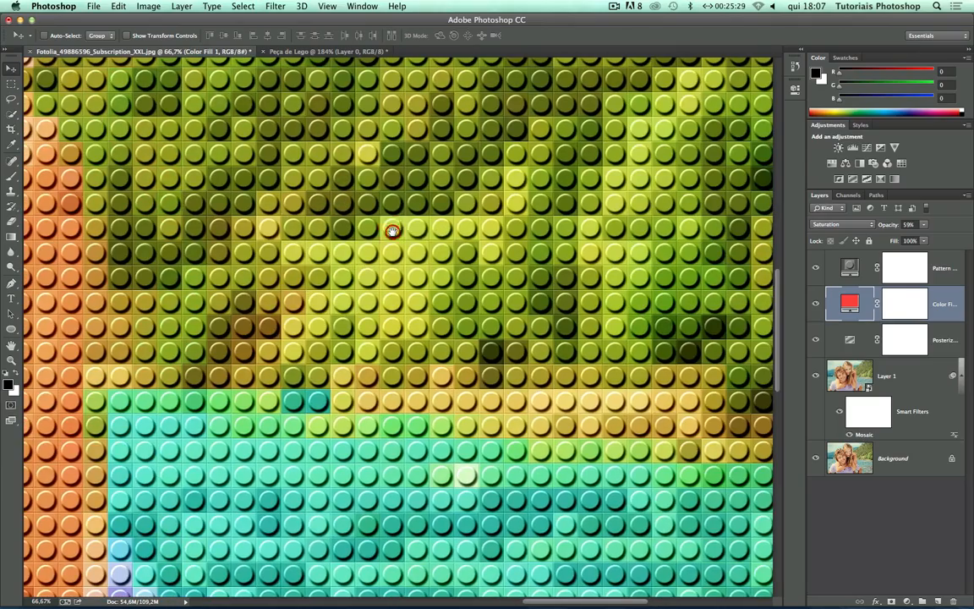
drag(490, 234, 389, 211)
drag(487, 223, 510, 270)
drag(437, 300, 570, 215)
drag(461, 255, 536, 205)
drag(419, 278, 549, 241)
drag(443, 309, 544, 239)
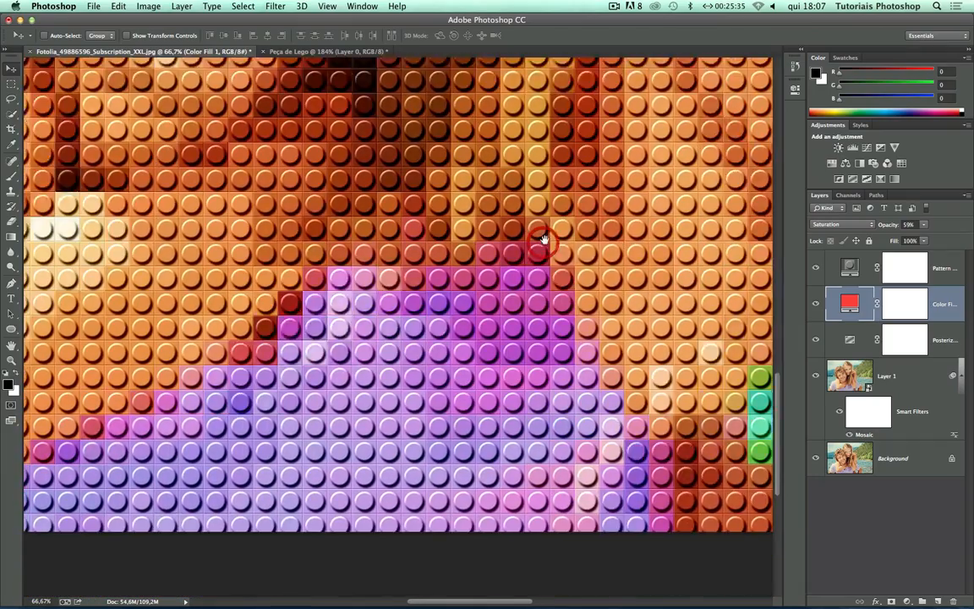
drag(498, 302, 526, 332)
key(super+minus)
key(super+minus)
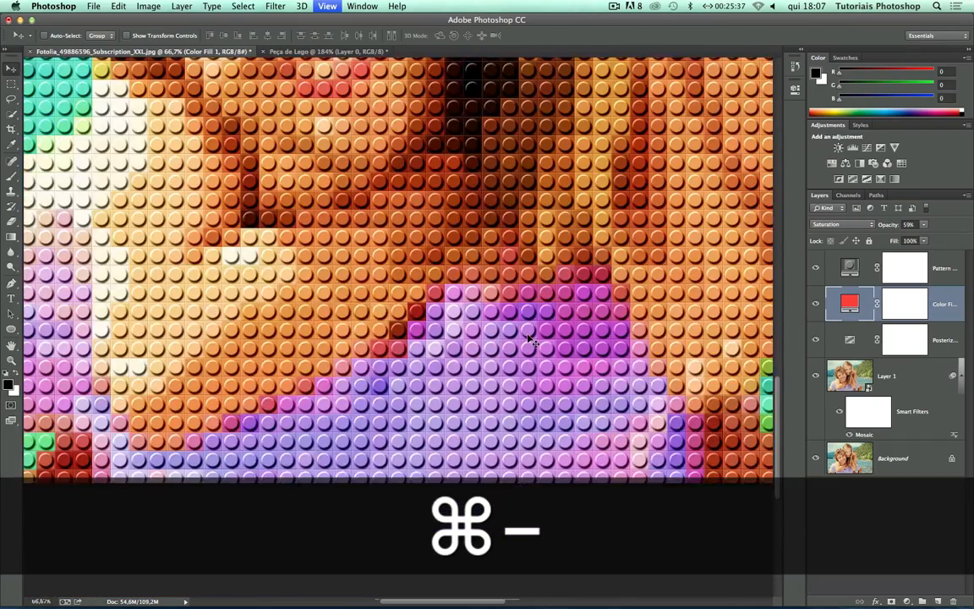
key(super+minus)
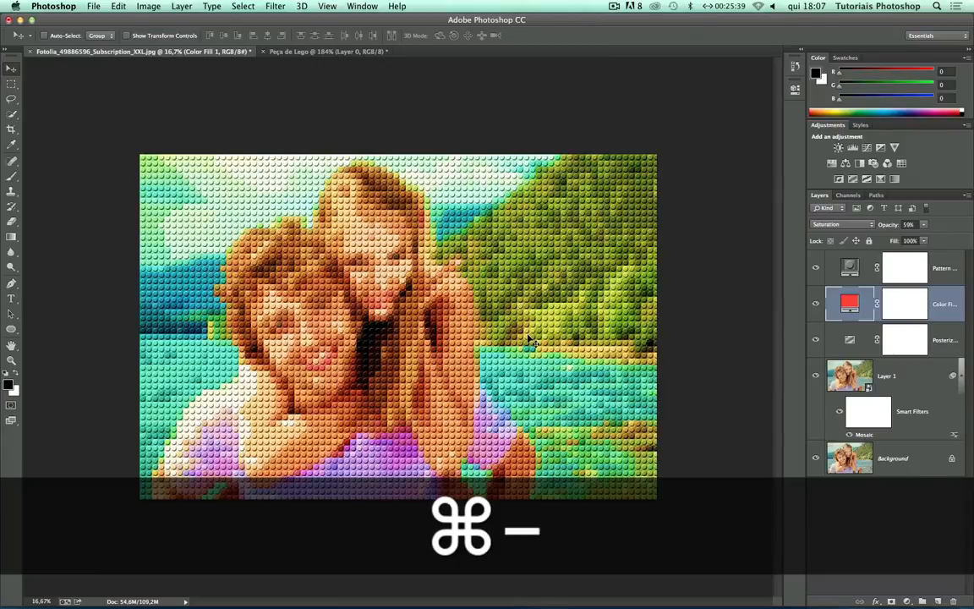
key(super+minus)
key(super+minus)
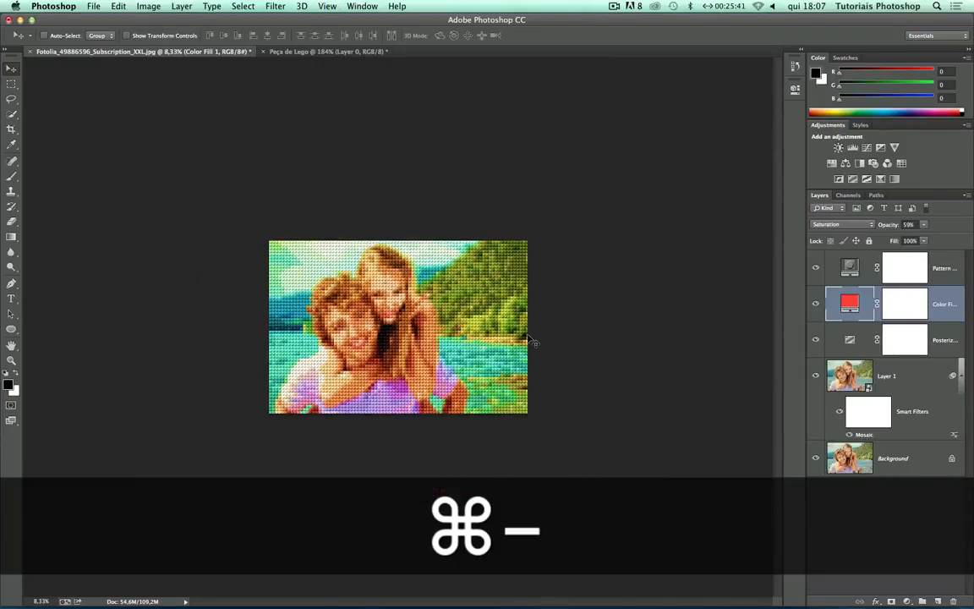
key(super+equal)
key(super+equal)
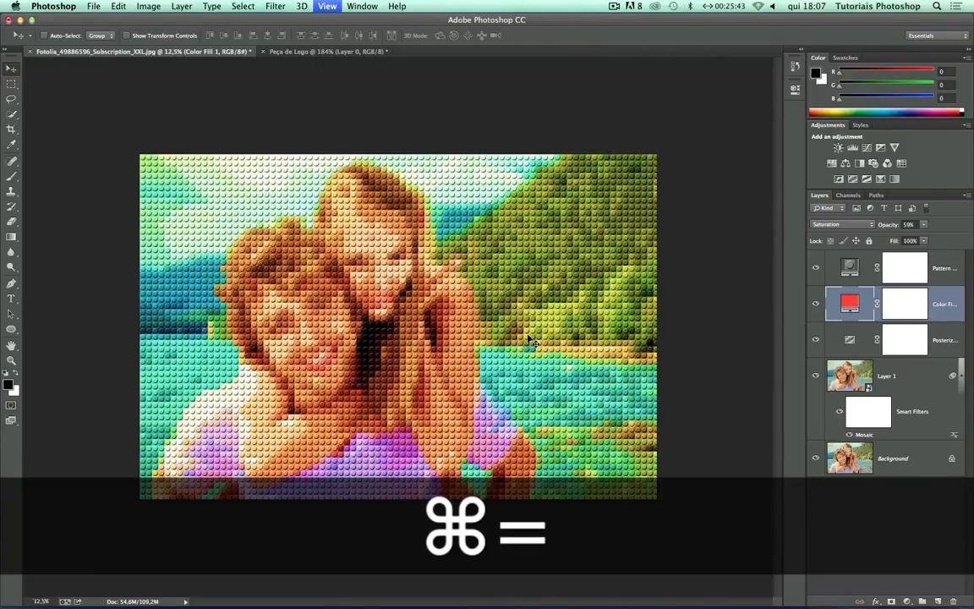
key(super+equal)
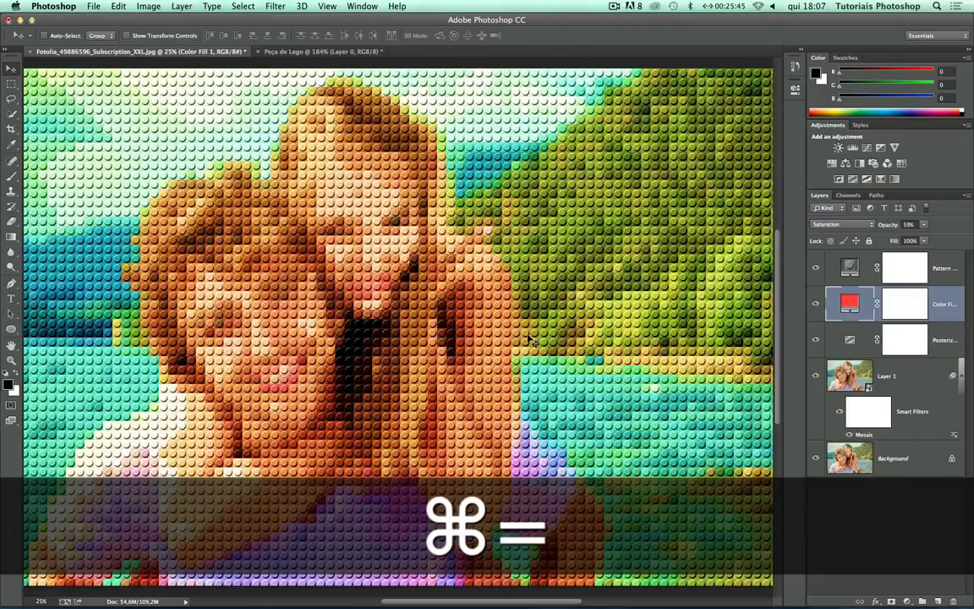